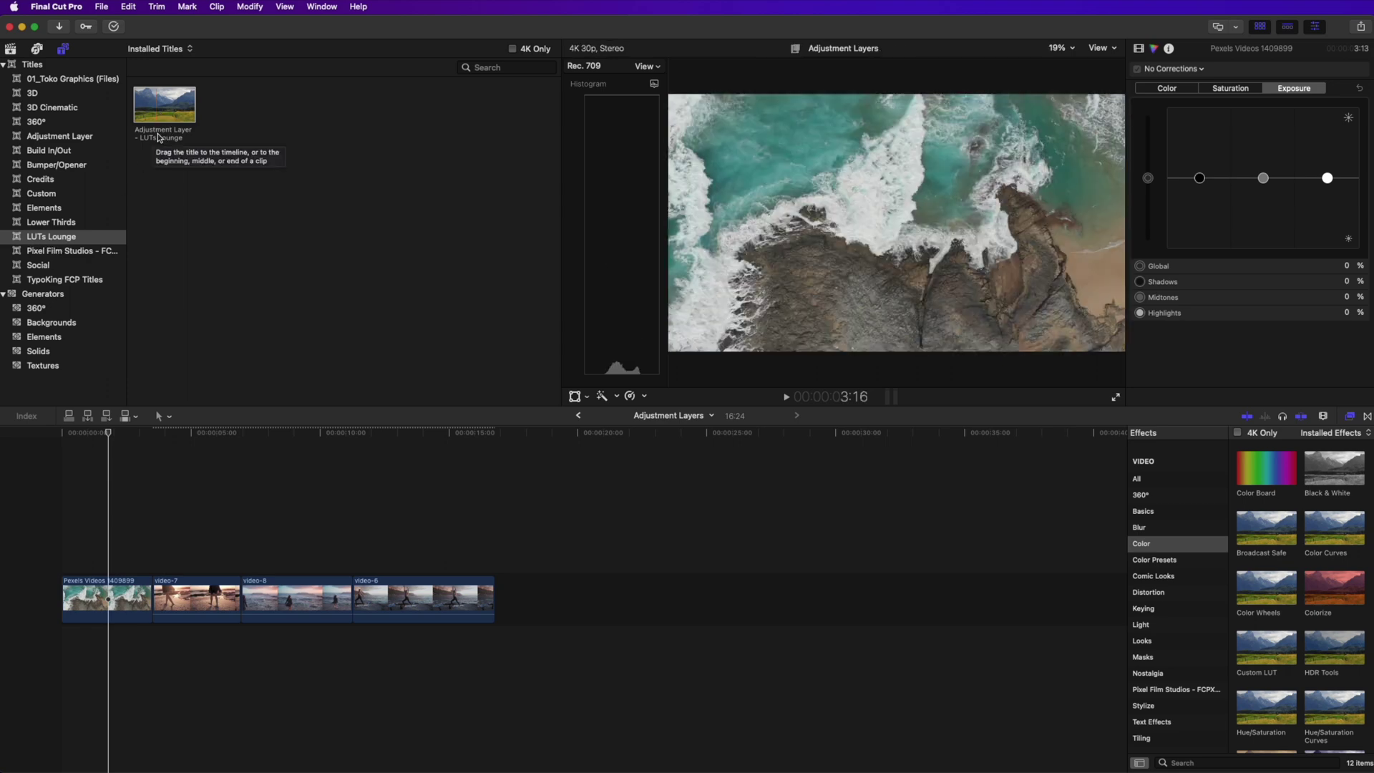
# Step: Place the LUTs Lounge Adjustment Layer above the first clip, trimmed to end with it, playhead at start
pyautogui.click(166, 111)
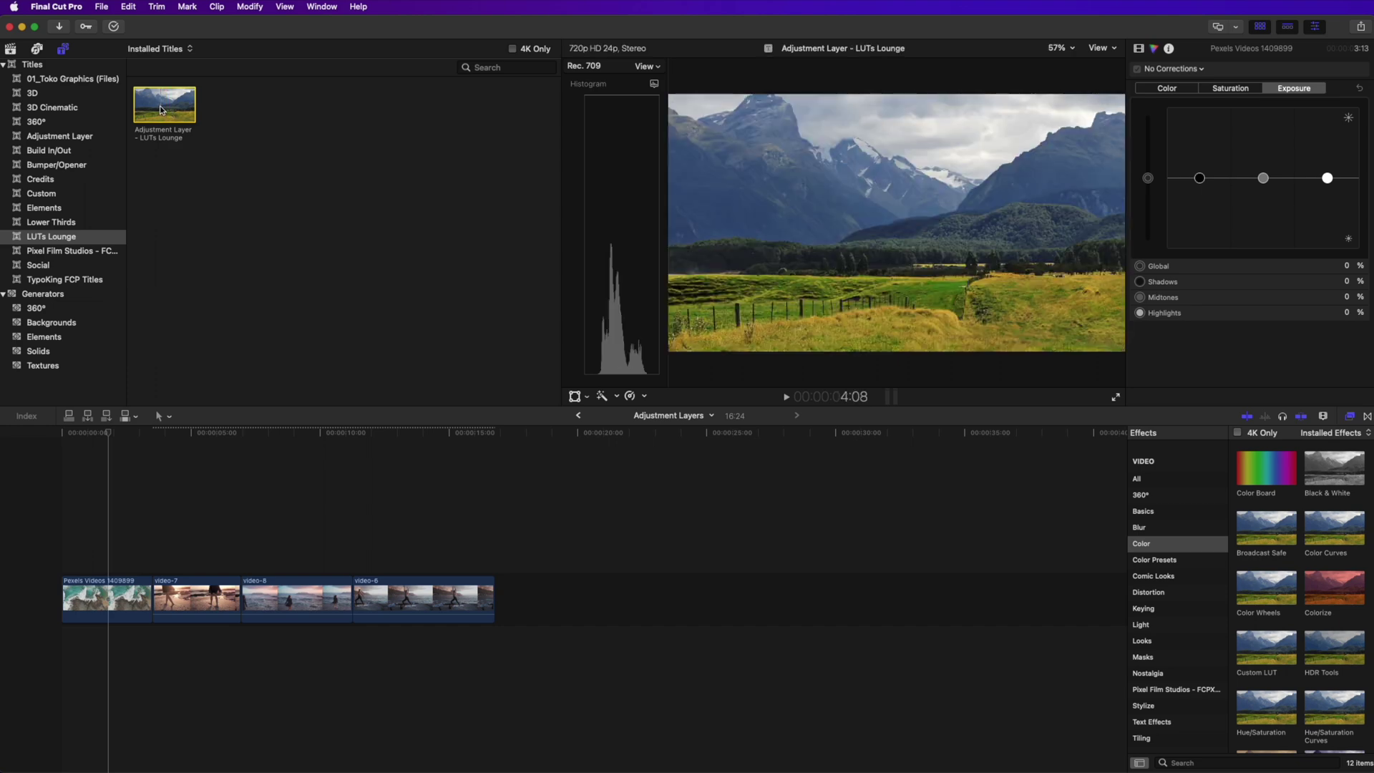
pyautogui.moveTo(163, 111); pyautogui.dragTo(61, 533)
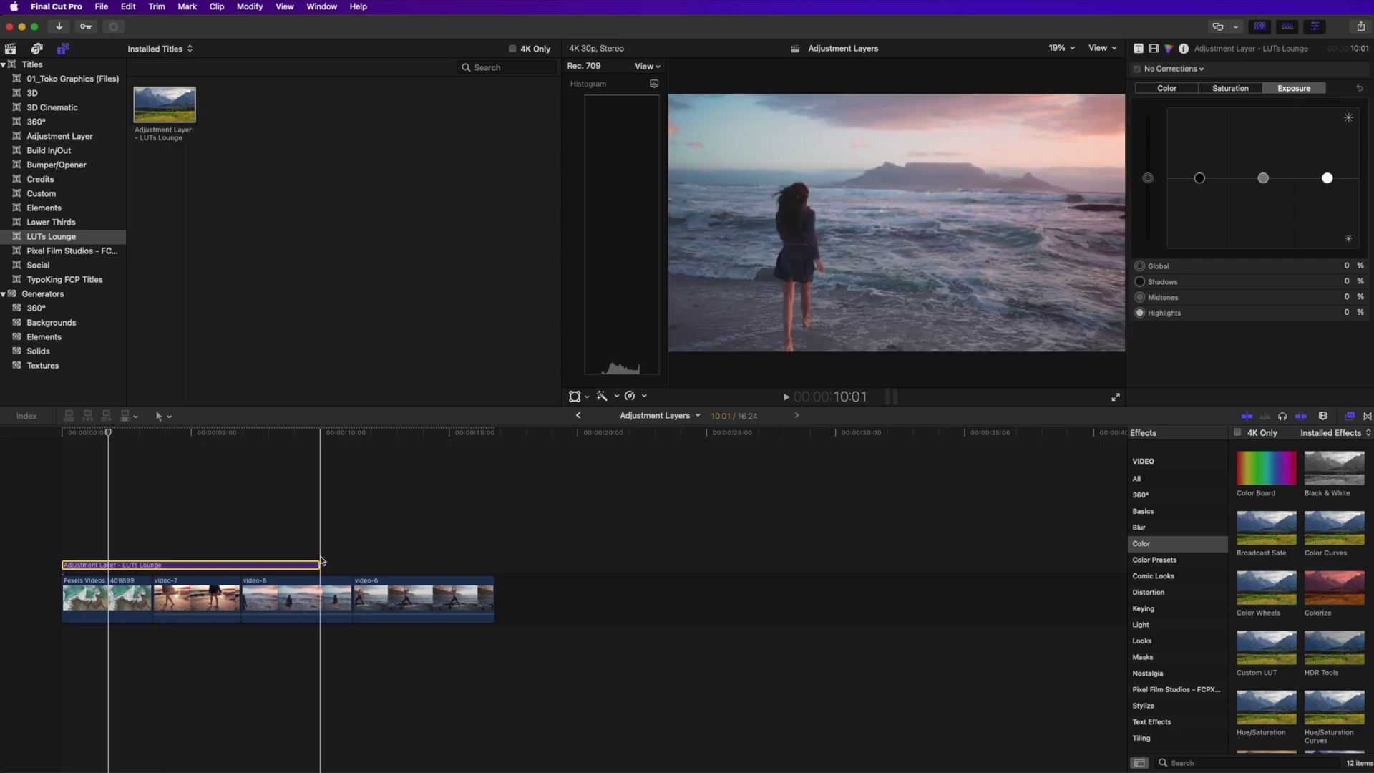
pyautogui.moveTo(321, 562); pyautogui.dragTo(151, 562)
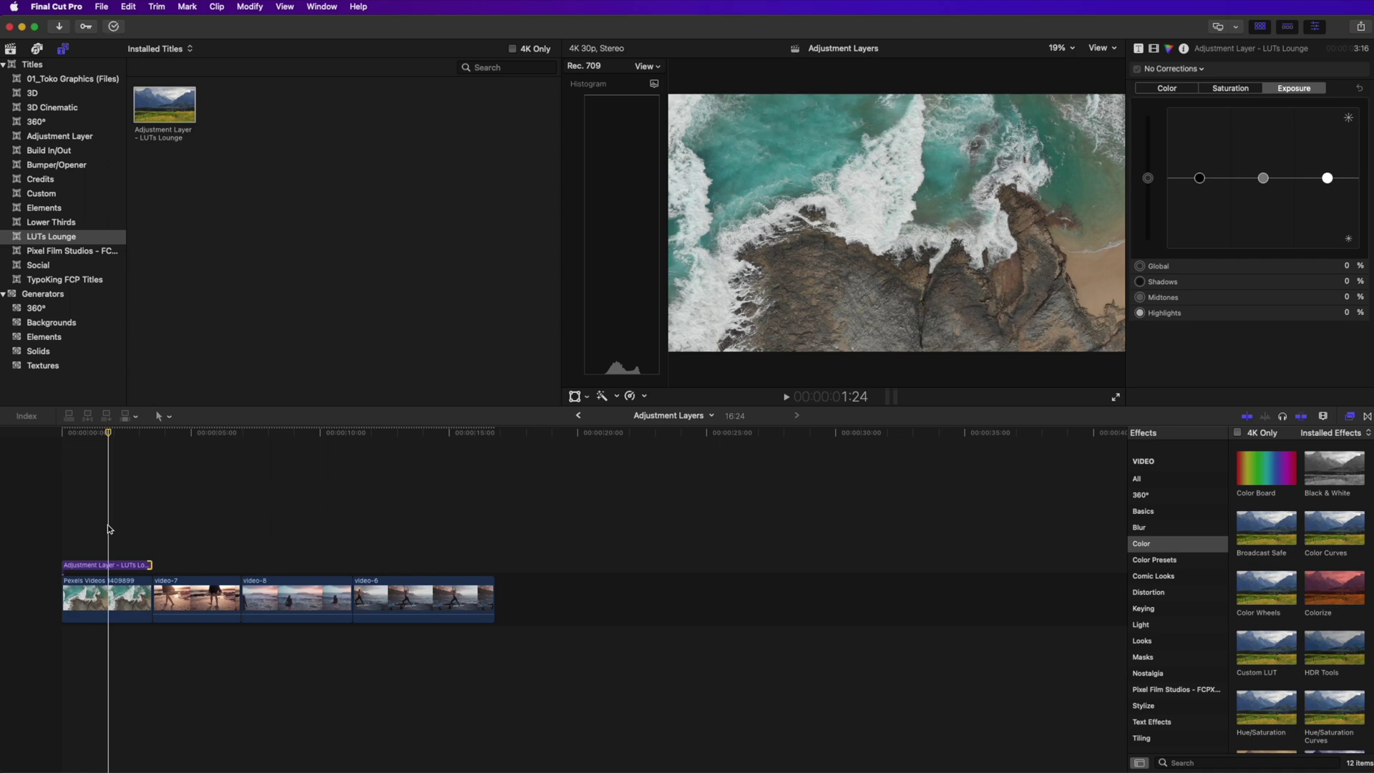
pyautogui.click(109, 566)
pyautogui.moveTo(109, 434); pyautogui.dragTo(69, 438)
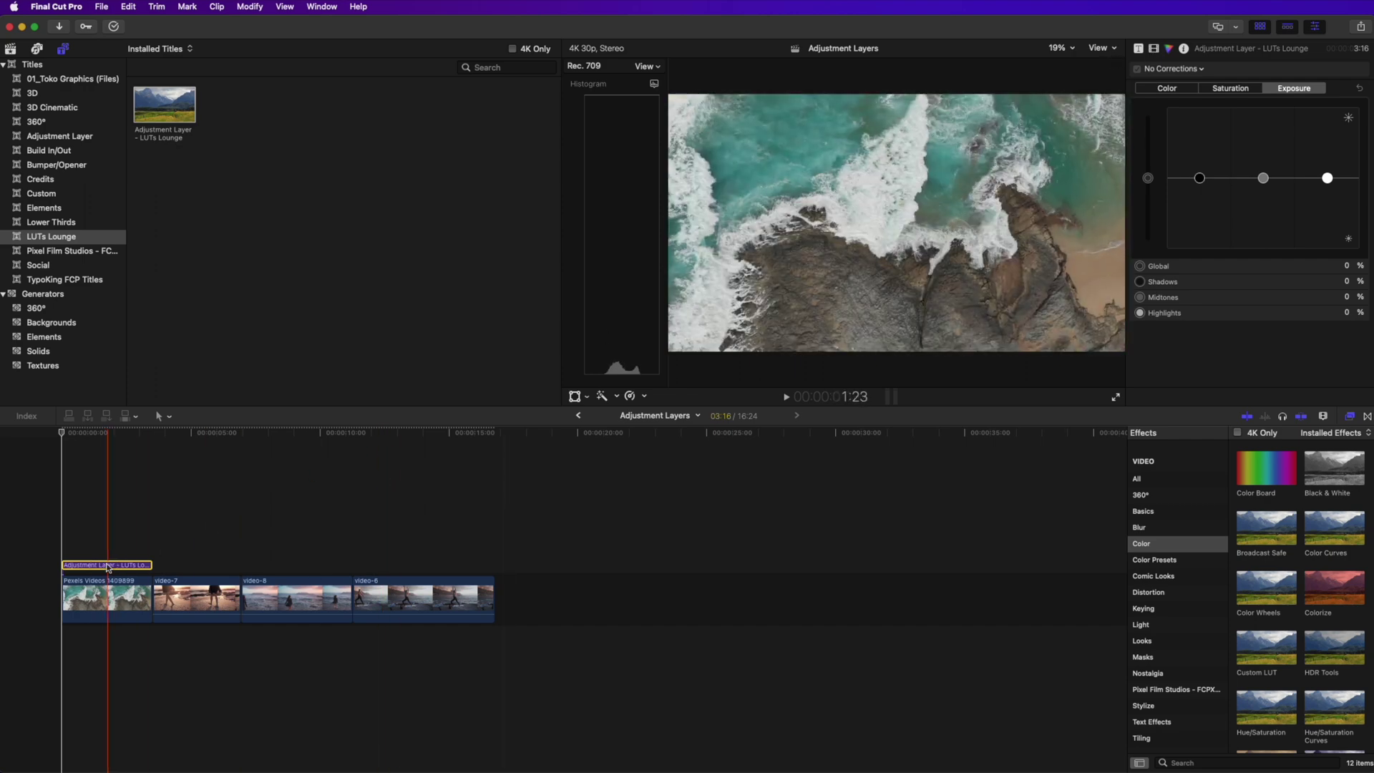
# Step: Set the adjustment layer's Crop Top and Crop Bottom to 1090 px in the Video inspector
pyautogui.click(1153, 49)
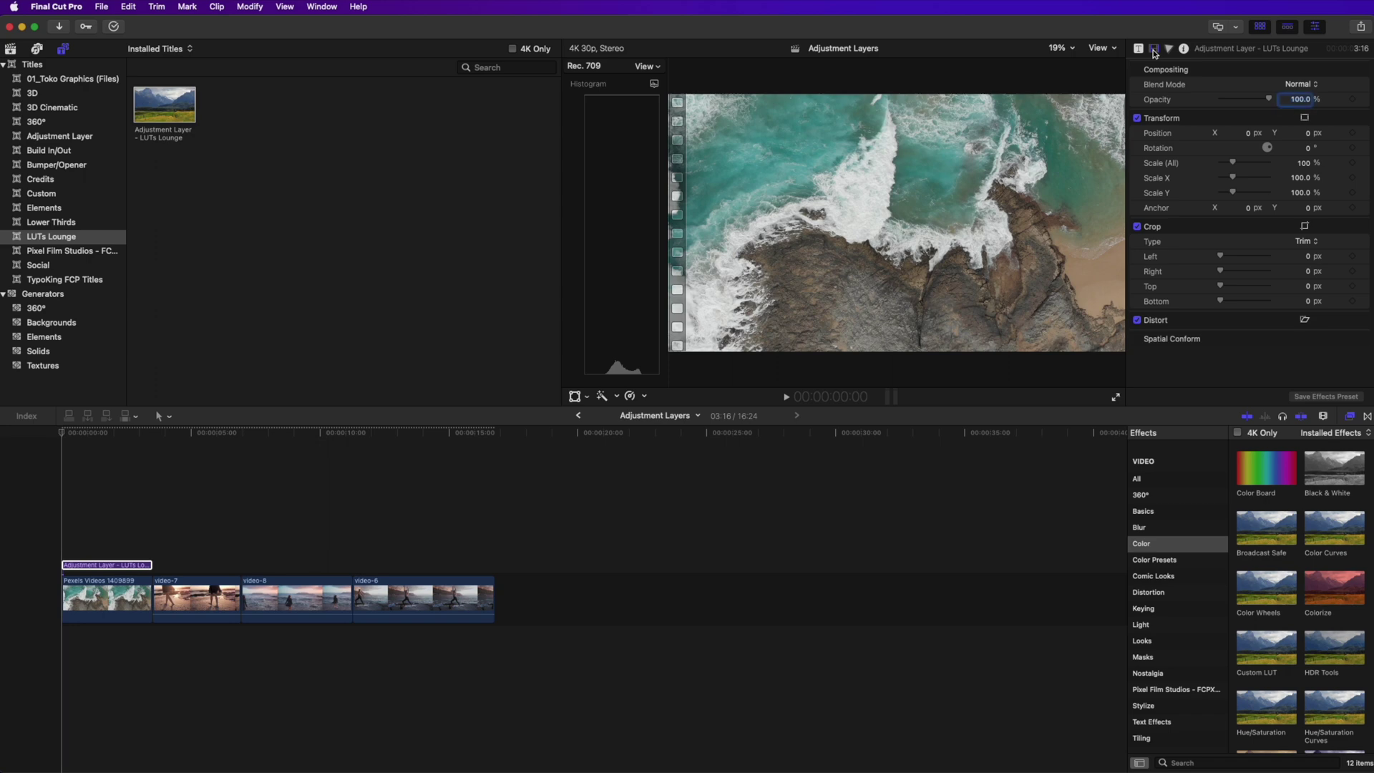
pyautogui.click(1307, 286)
pyautogui.write('1090')
pyautogui.press('Tab')
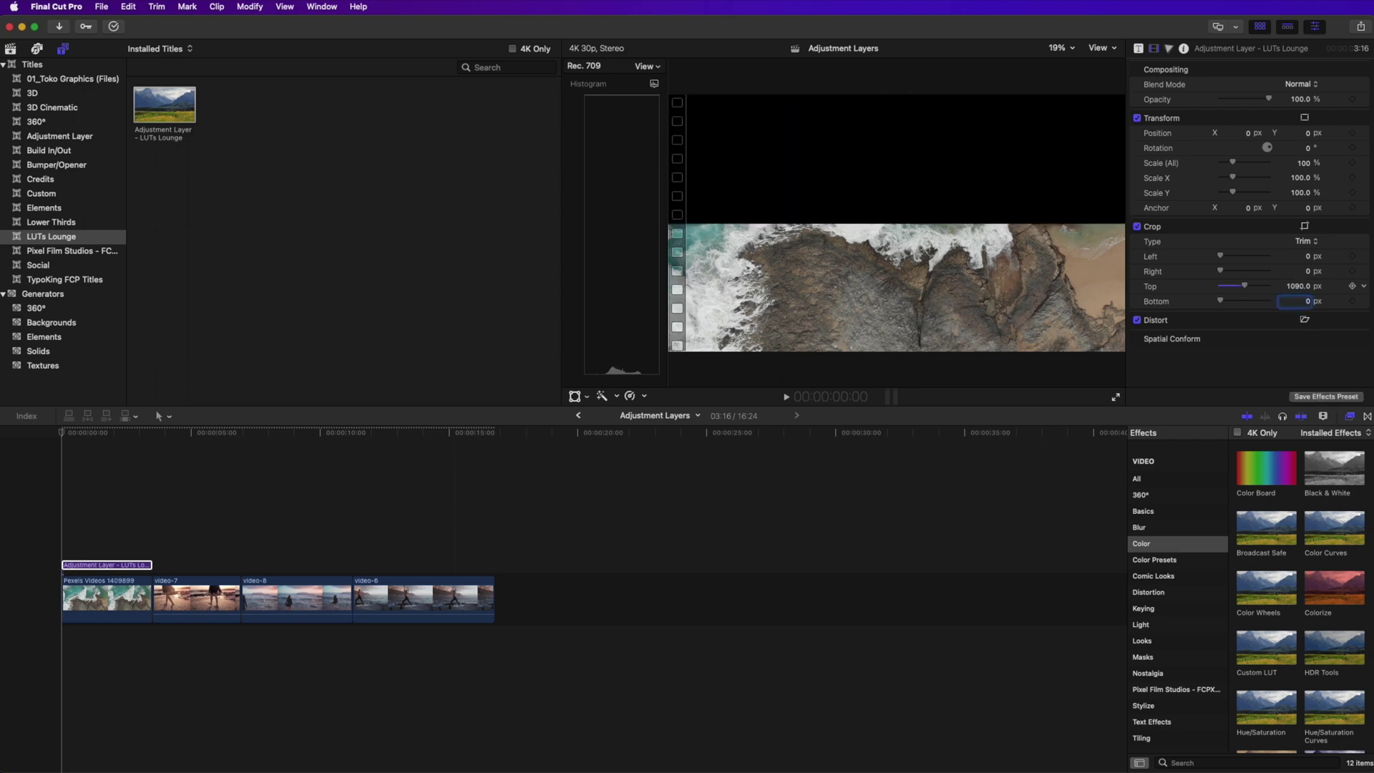
pyautogui.write('1090')
pyautogui.press('Return')
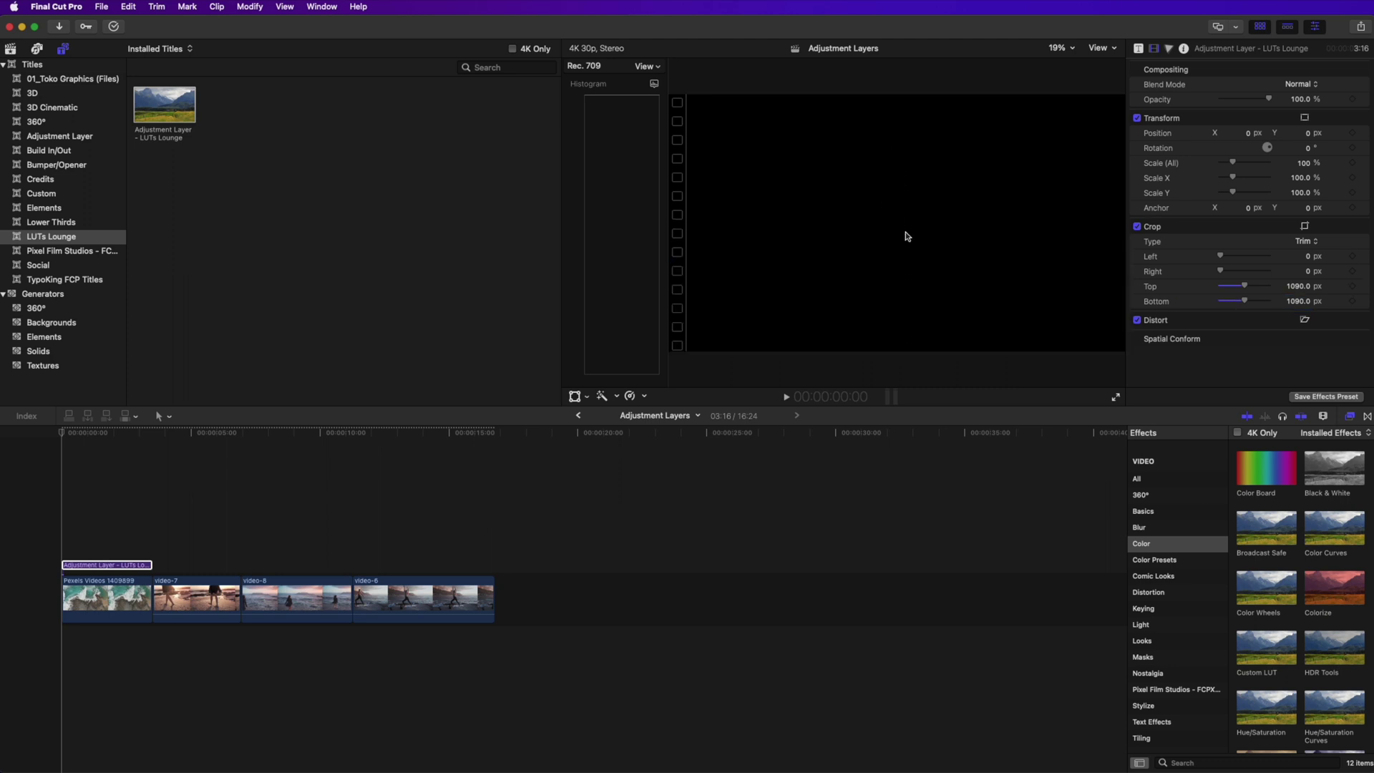
# Step: Keyframe Crop Top and Bottom at 1090 px at the start, then drag both to 0 slightly later
pyautogui.click(72, 564)
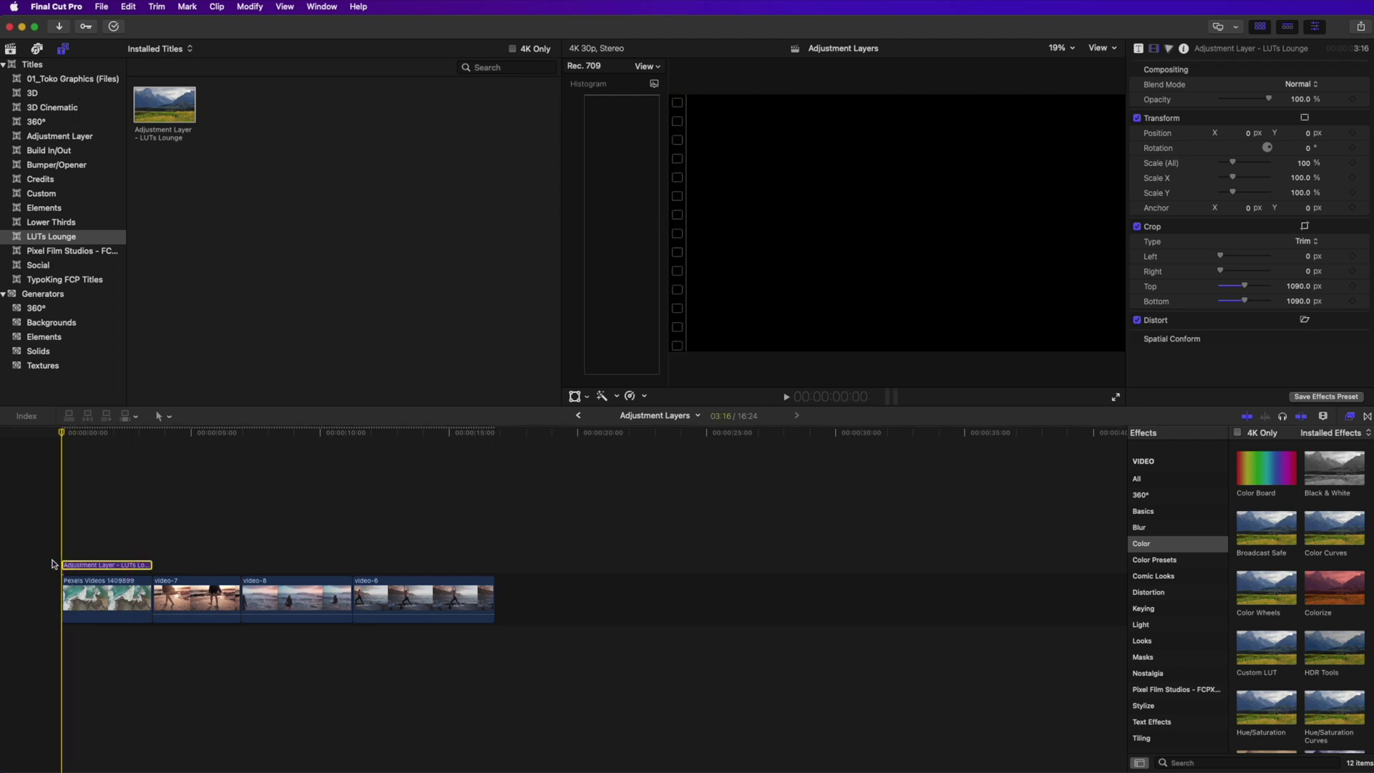
pyautogui.click(1352, 286)
pyautogui.click(1353, 301)
pyautogui.moveTo(64, 436); pyautogui.dragTo(84, 433)
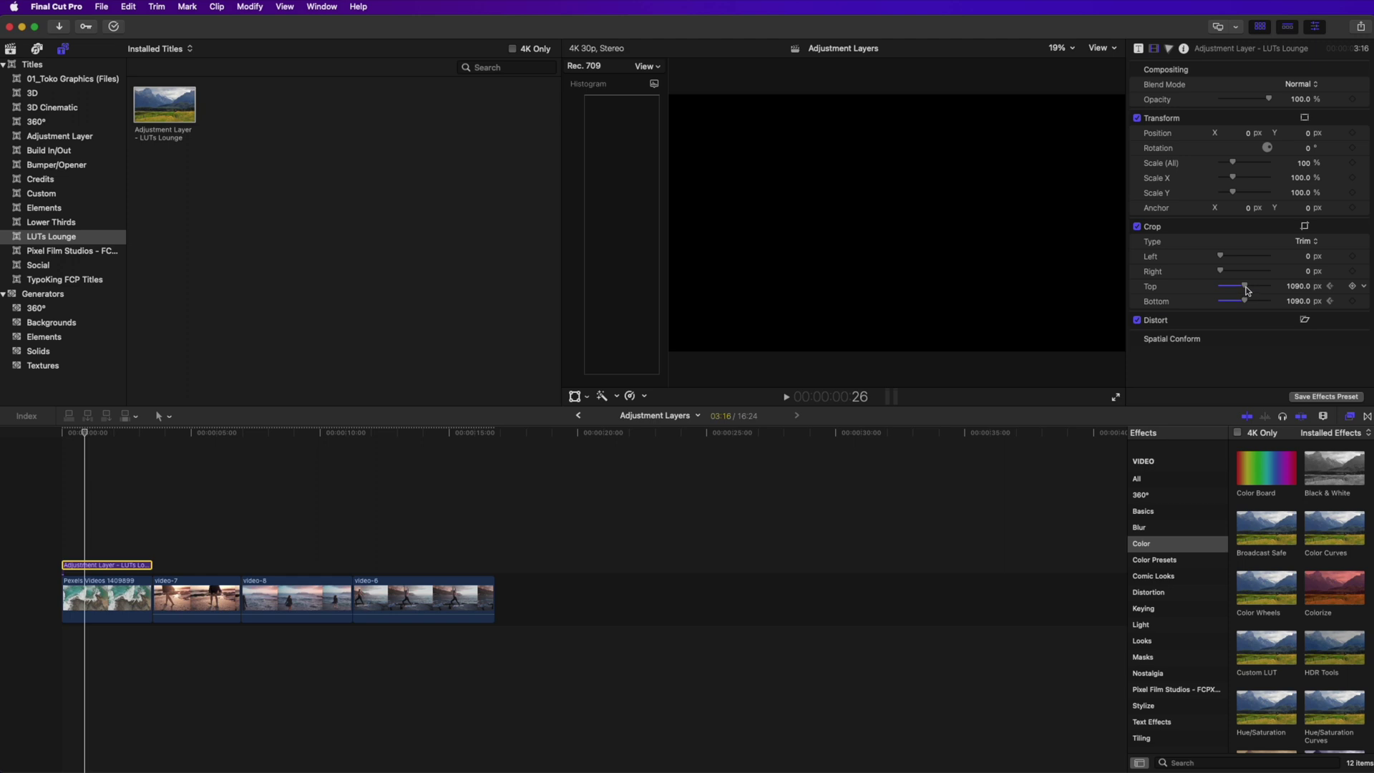
pyautogui.moveTo(1245, 289); pyautogui.dragTo(1216, 302)
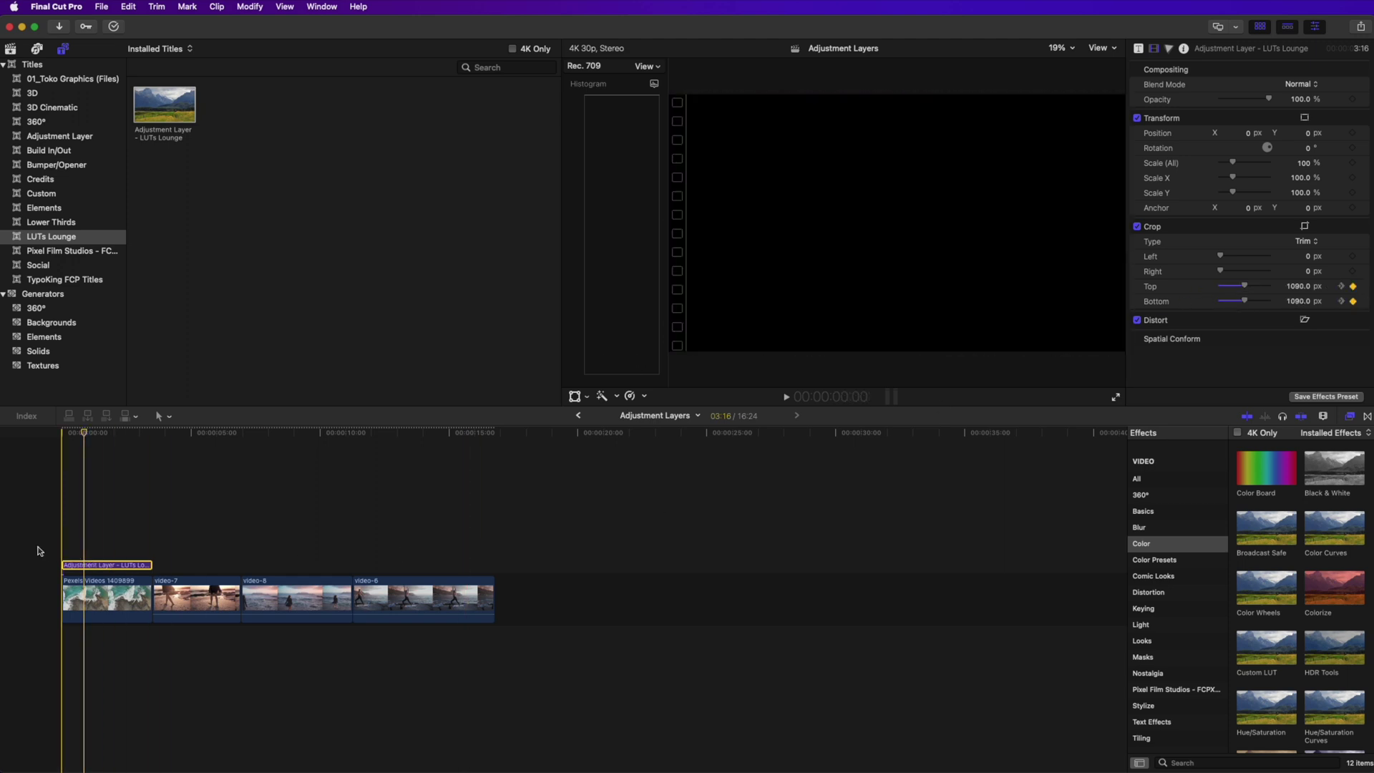
# Step: Preview the crop reveal, zoom in, and show the adjustment layer's Video Animation keyframes
pyautogui.press('space')
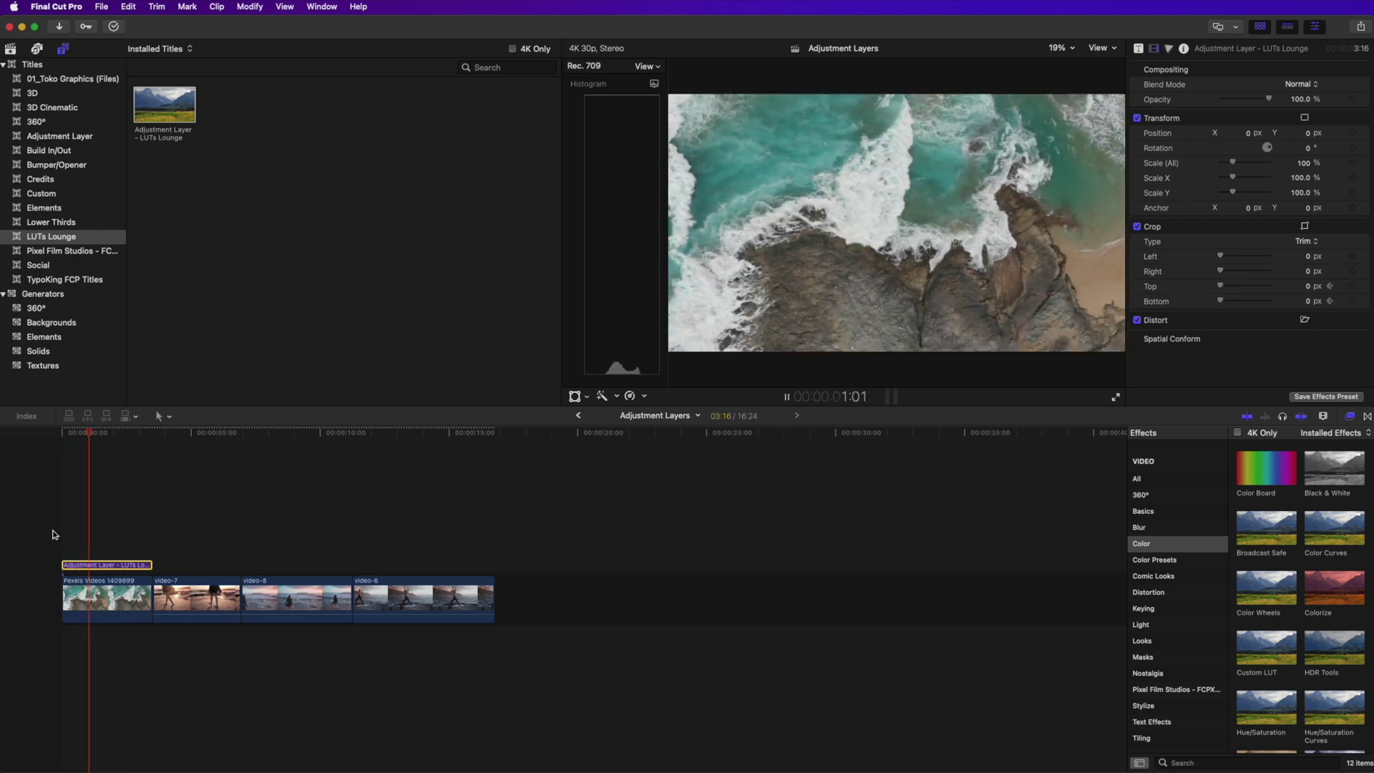
pyautogui.press('space')
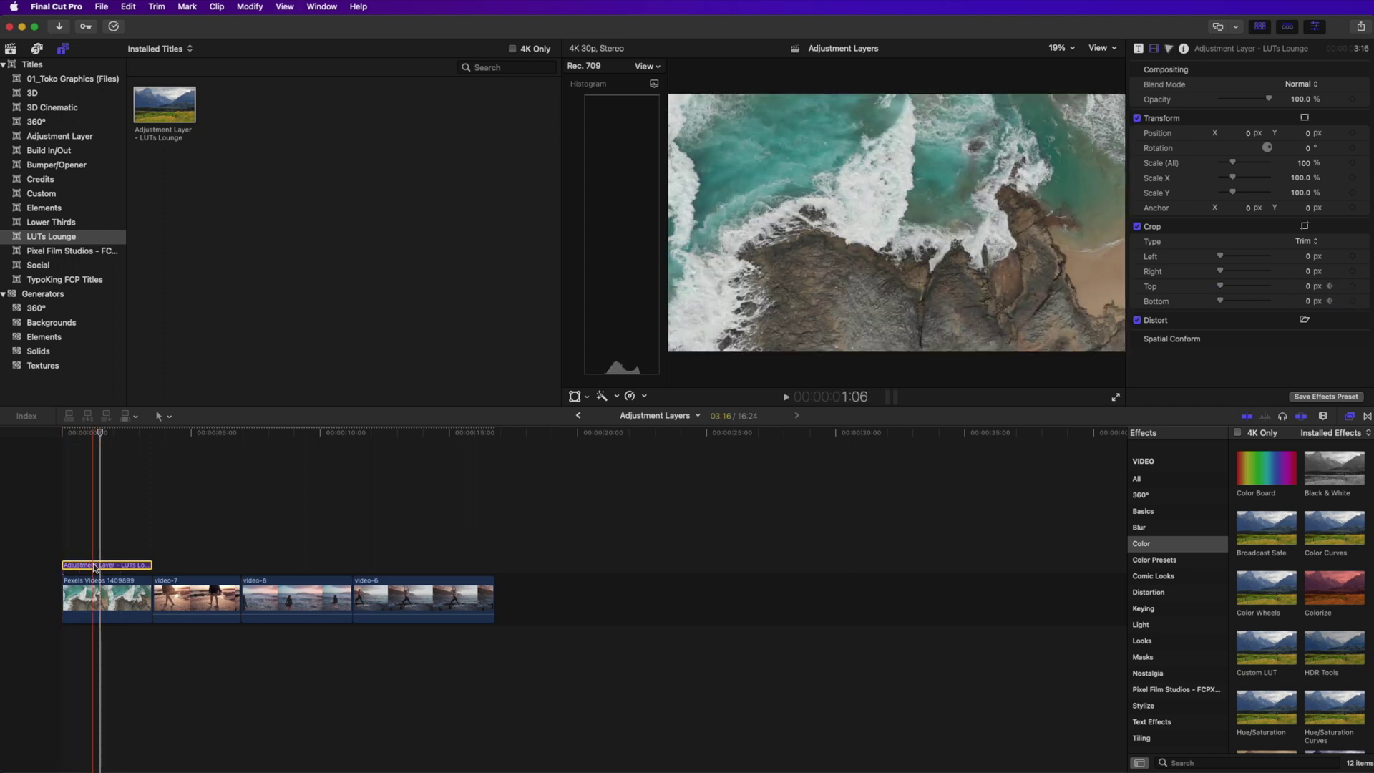
pyautogui.click(1323, 415)
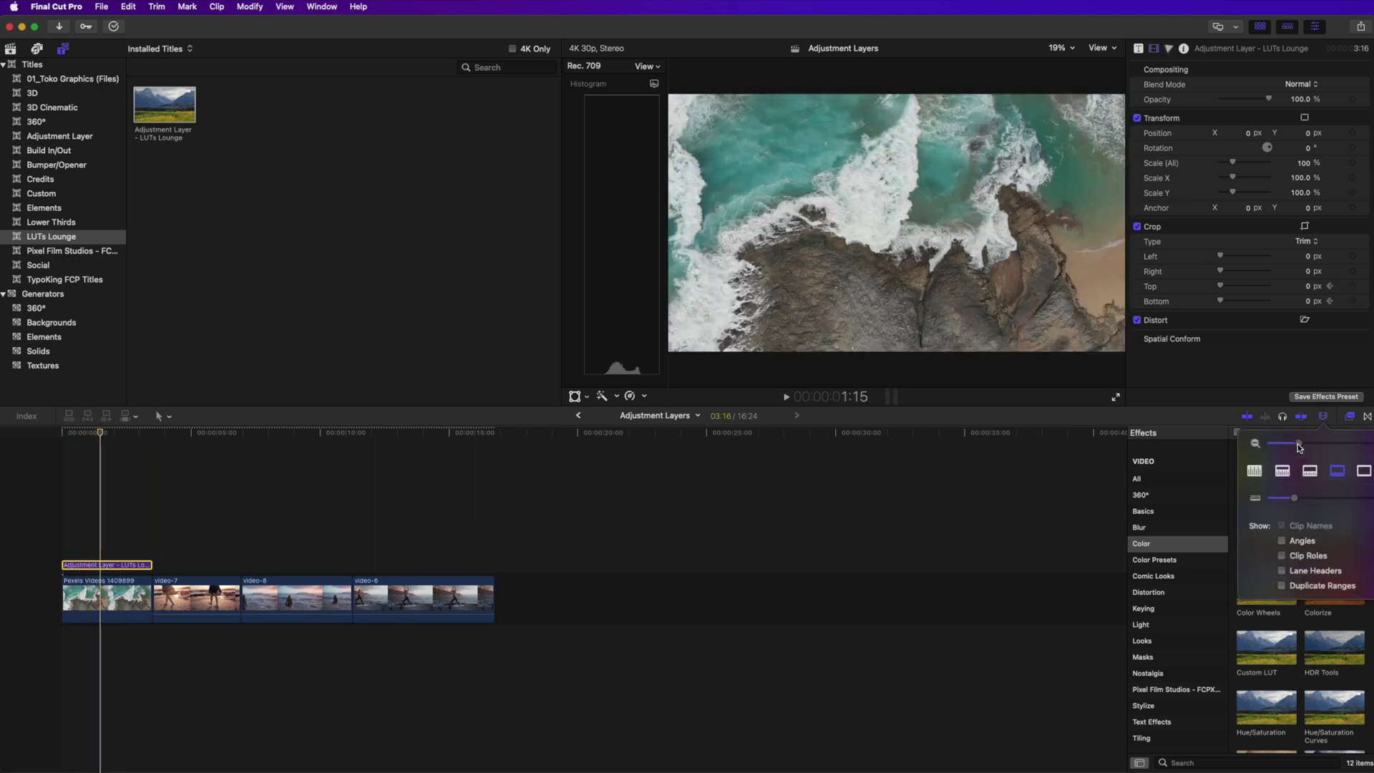
pyautogui.press('super+equal')
pyautogui.rightClick(133, 568)
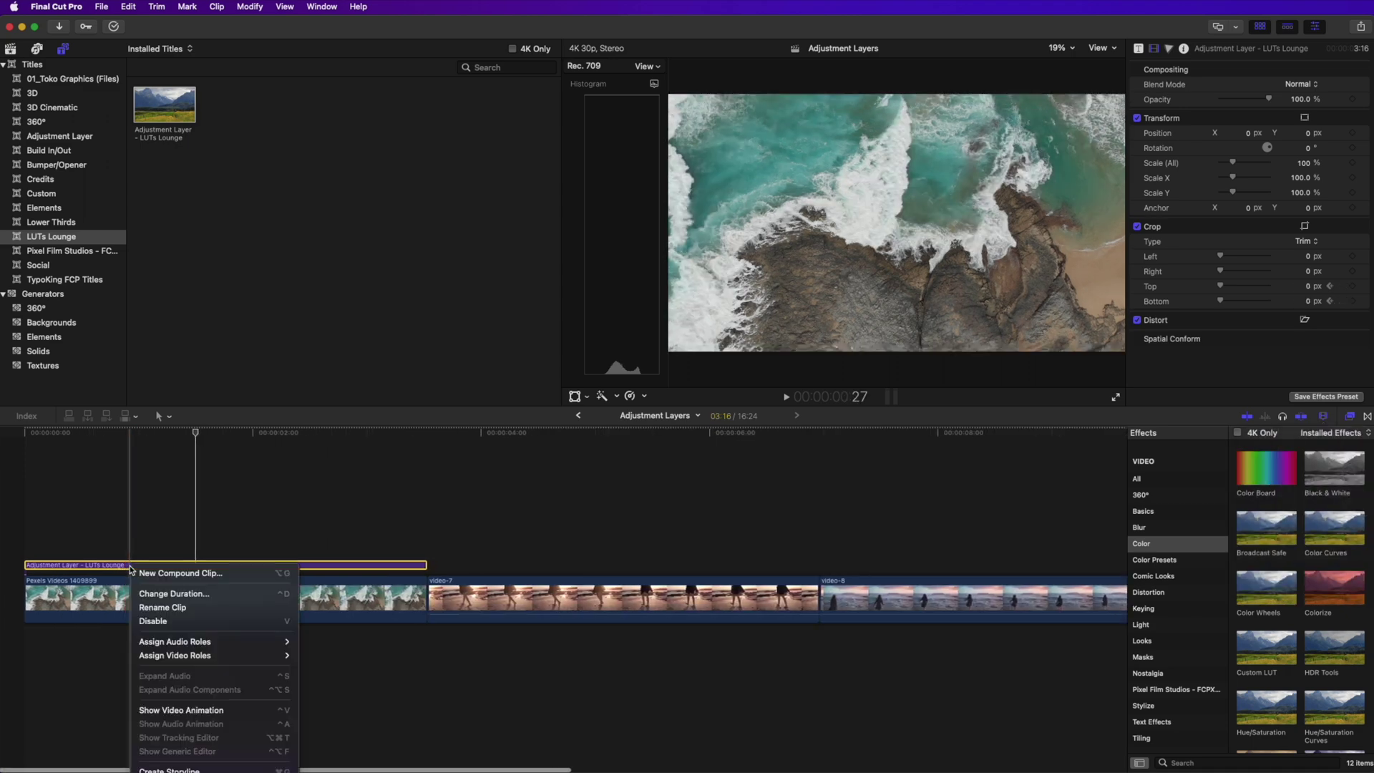
pyautogui.click(211, 714)
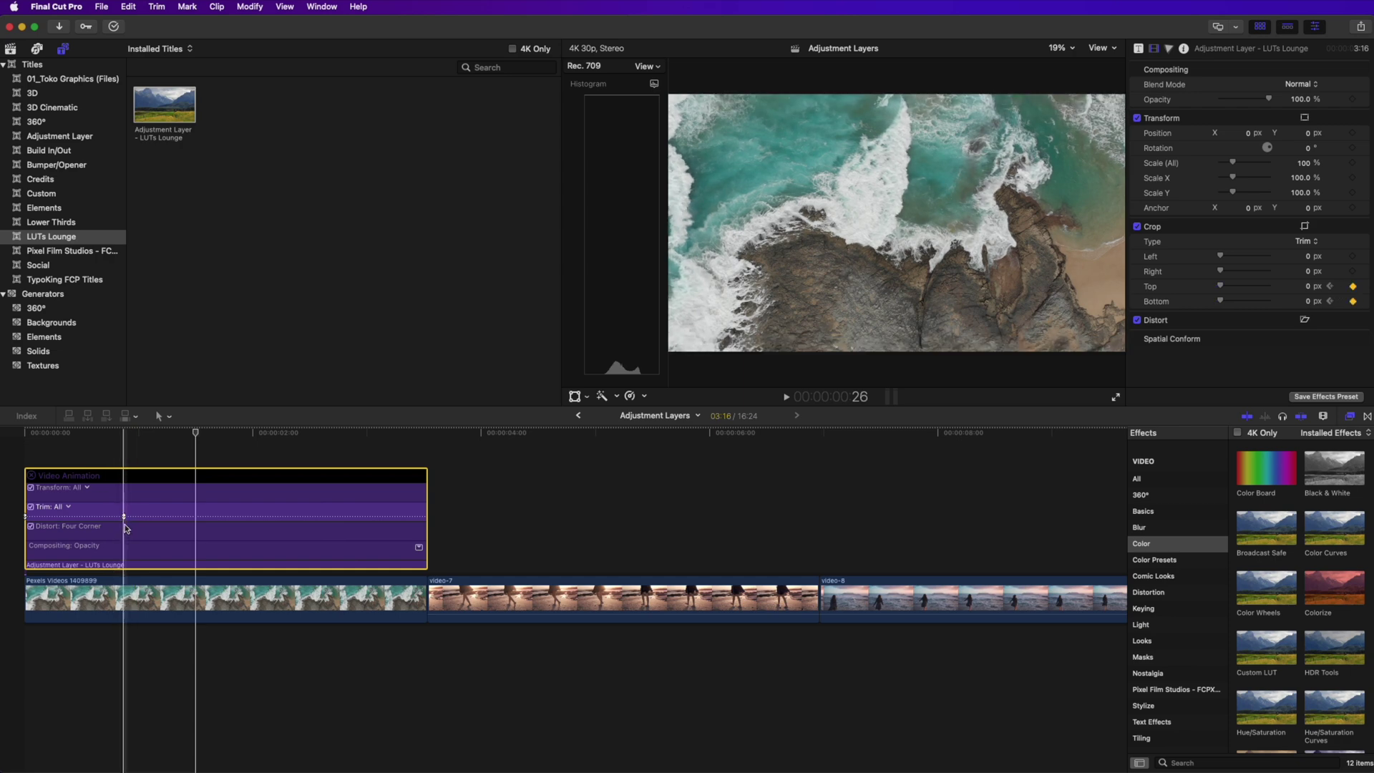
# Step: Drag the 0 px crop keyframe out to about 01:00:02:16, previewing the slower reveal
pyautogui.moveTo(124, 516); pyautogui.dragTo(238, 516)
pyautogui.press('Home')
pyautogui.press('space')
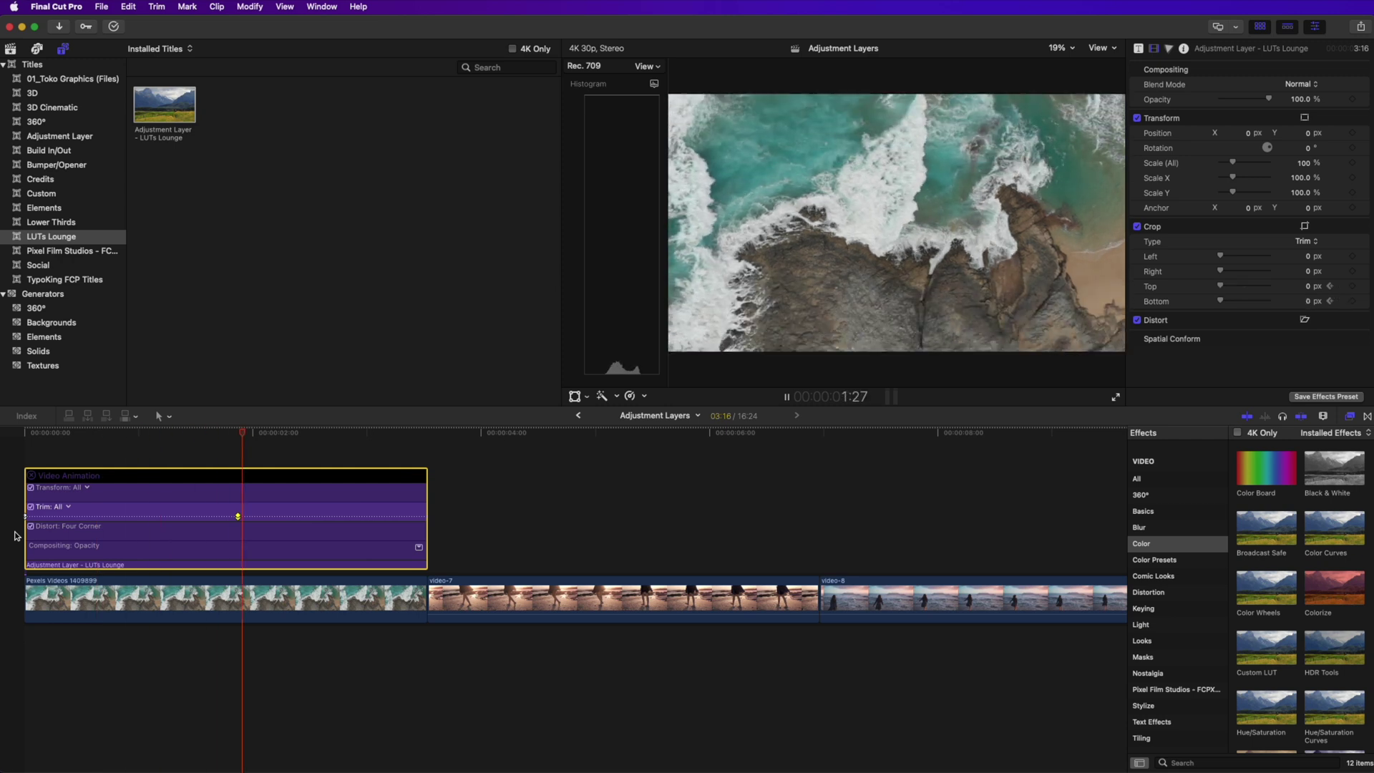
pyautogui.press('space')
pyautogui.moveTo(238, 516); pyautogui.dragTo(333, 515)
pyautogui.press('Home')
pyautogui.press('space')
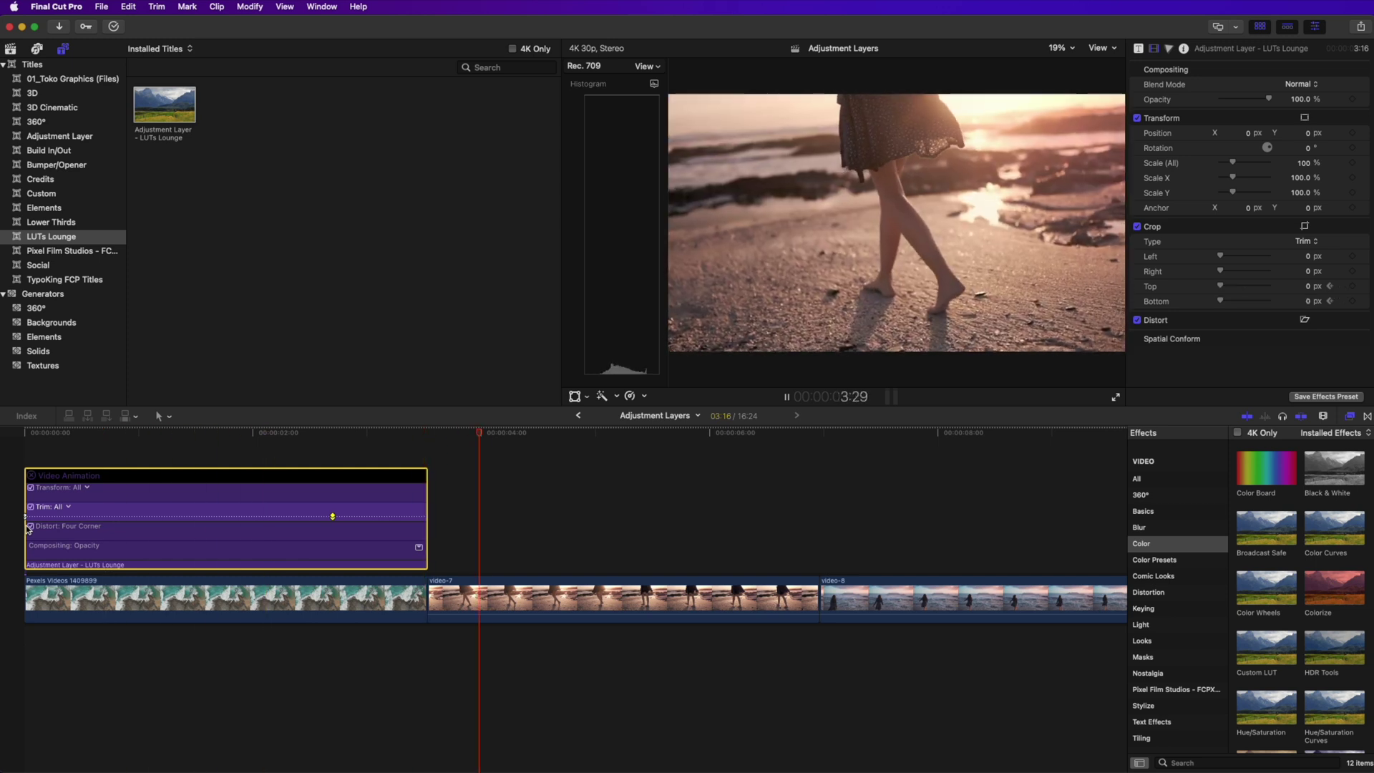
pyautogui.press('space')
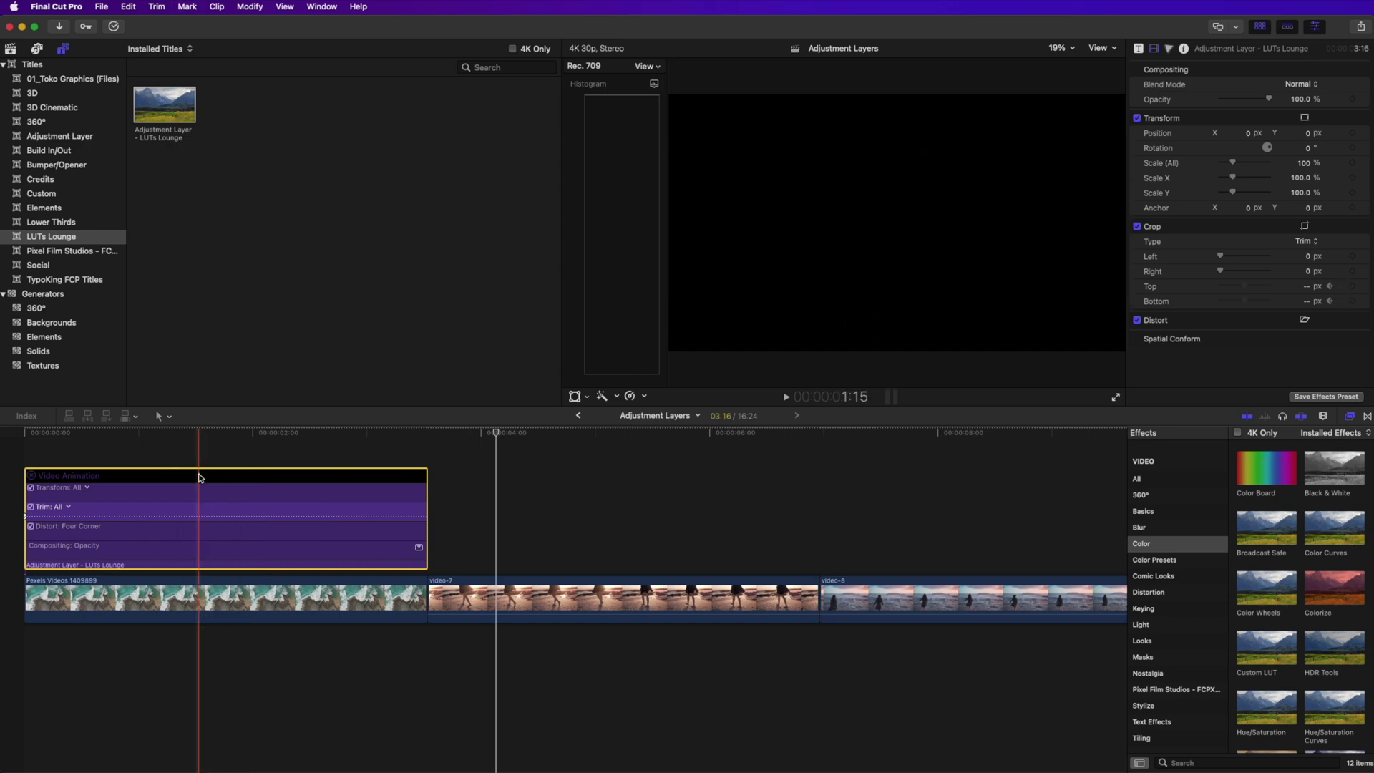
# Step: Hide the animation lanes, delete the cropped adjustment layer, and select the first video clip
pyautogui.click(234, 479)
pyautogui.hotkey('ctrl', 'v')
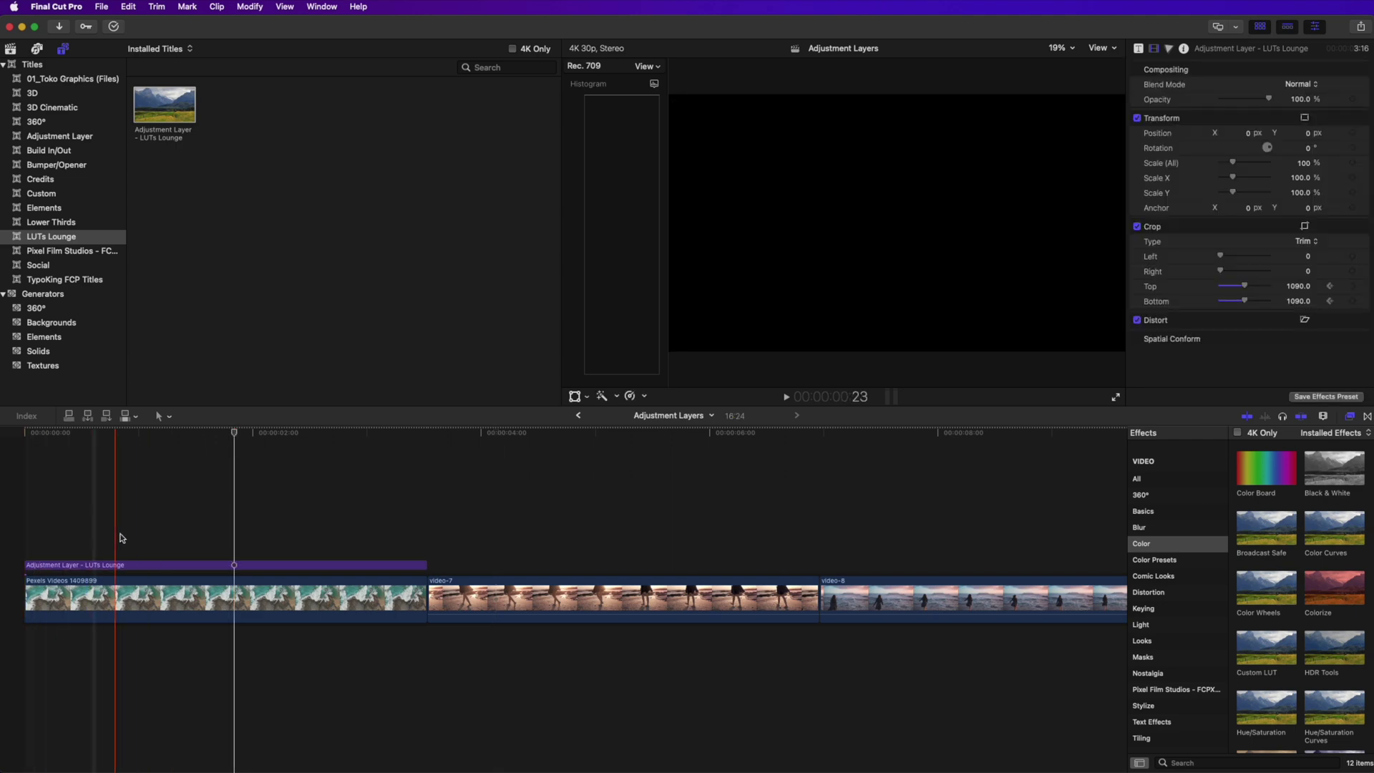
pyautogui.click(136, 565)
pyautogui.press('Delete')
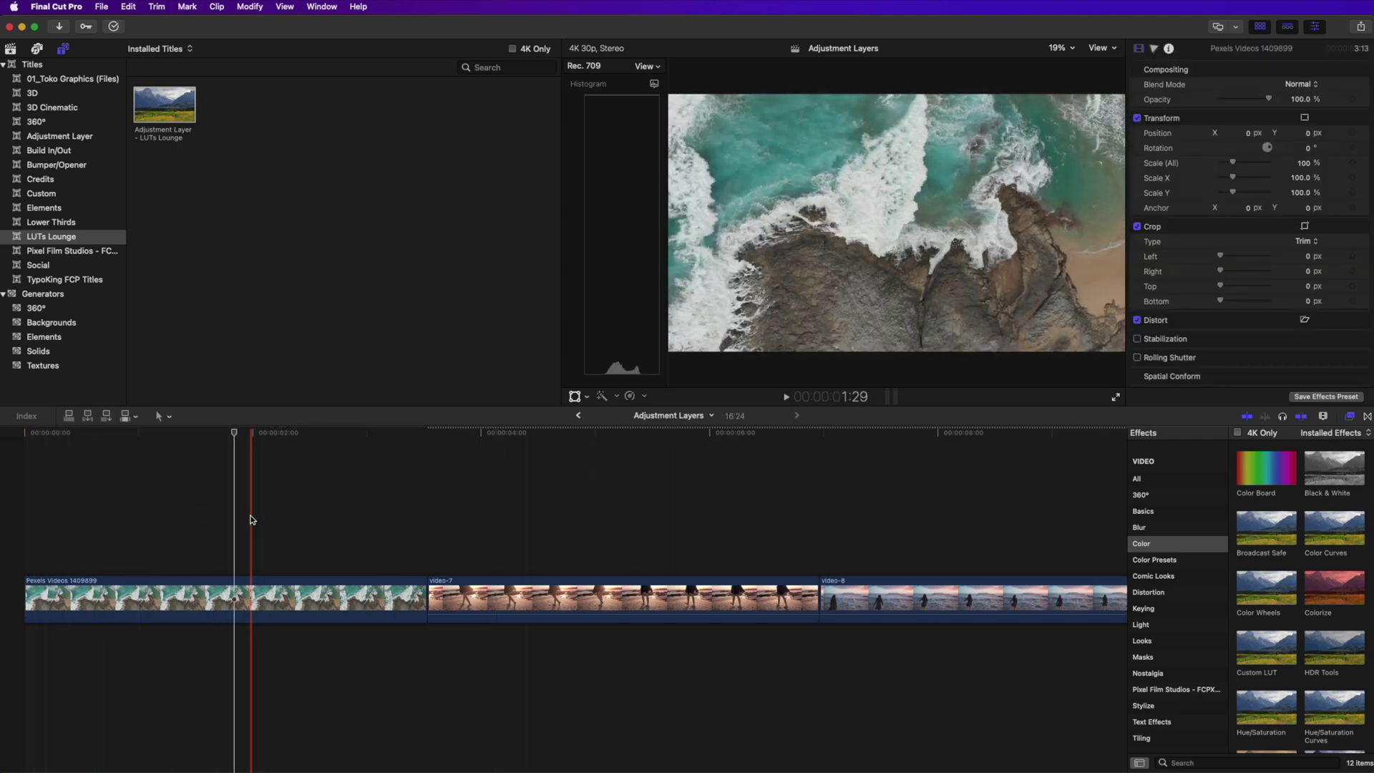
pyautogui.click(266, 598)
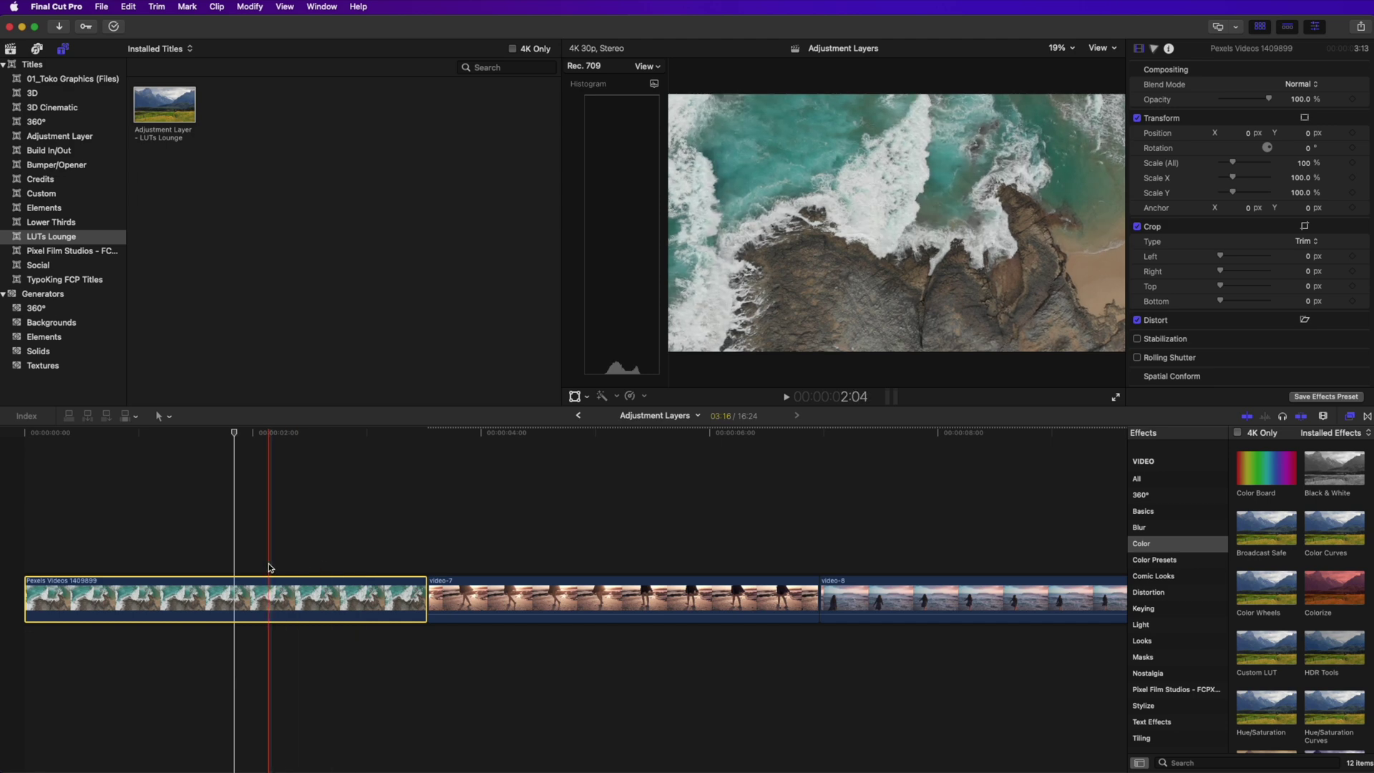
pyautogui.hscroll(3, 393, 519)
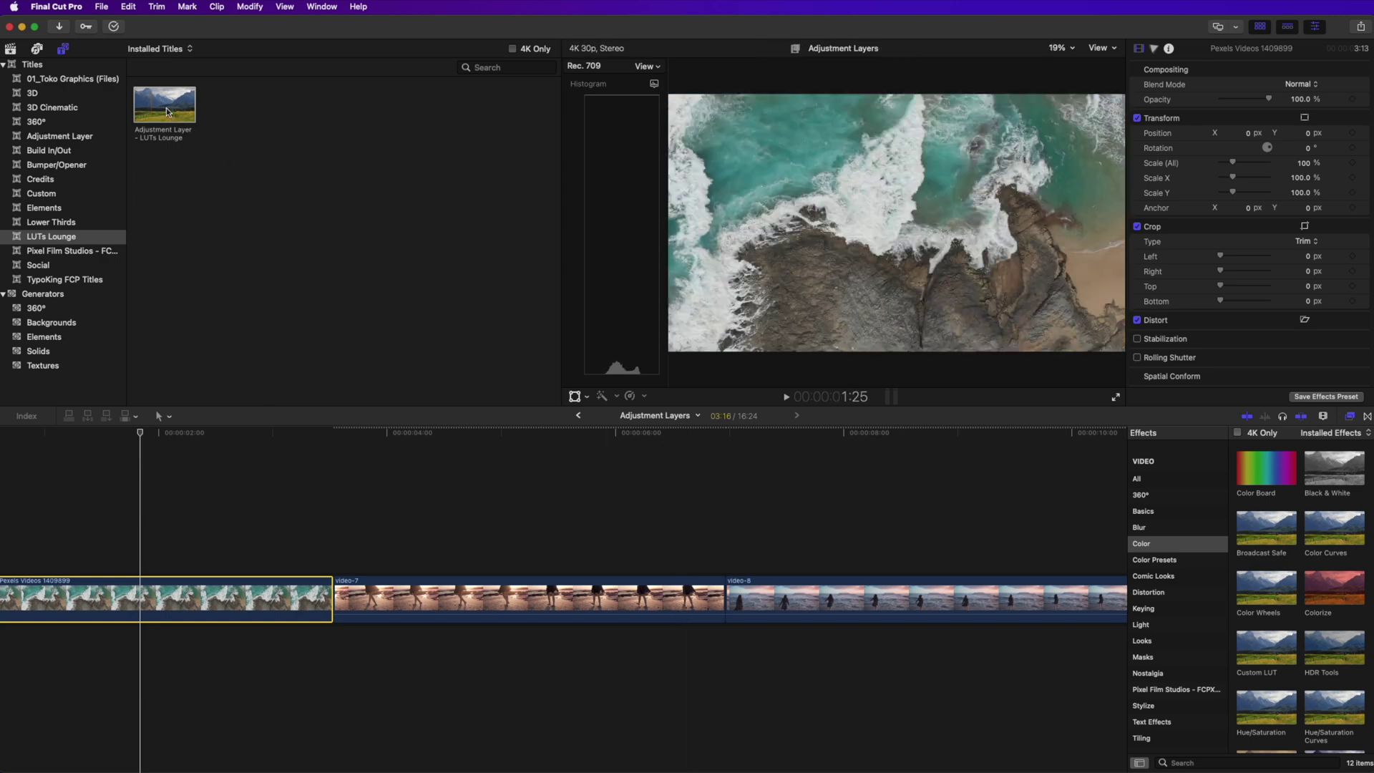
# Step: Add a new LUTs Lounge Adjustment Layer above video-7 and shift it to start later
pyautogui.moveTo(165, 111); pyautogui.dragTo(707, 563)
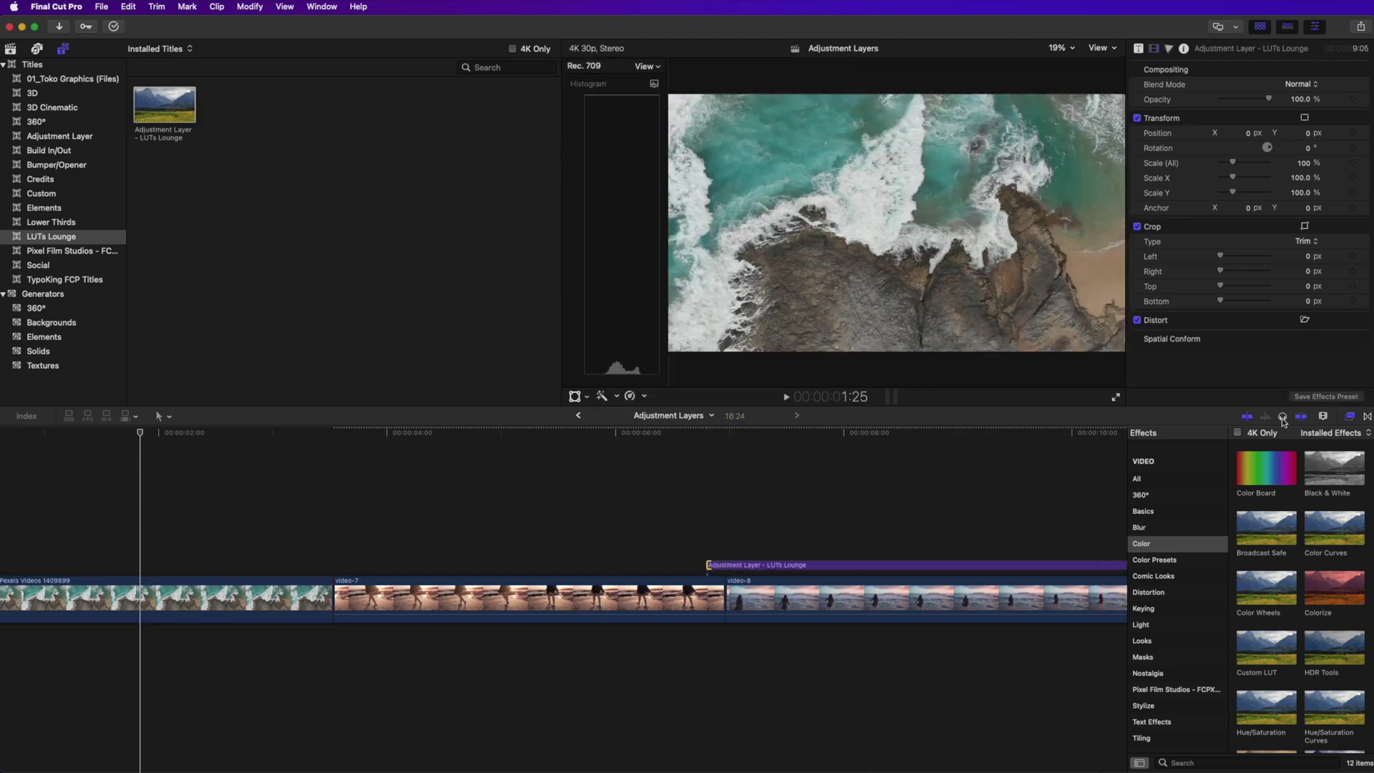
pyautogui.click(1325, 422)
pyautogui.press('super+equal')
pyautogui.hscroll(3, 644, 594)
pyautogui.moveTo(372, 566); pyautogui.dragTo(401, 562)
# Step: Blade the layer, delete the right piece, and stretch the short clip across the video-7/video-8 cut
pyautogui.press('super+b')
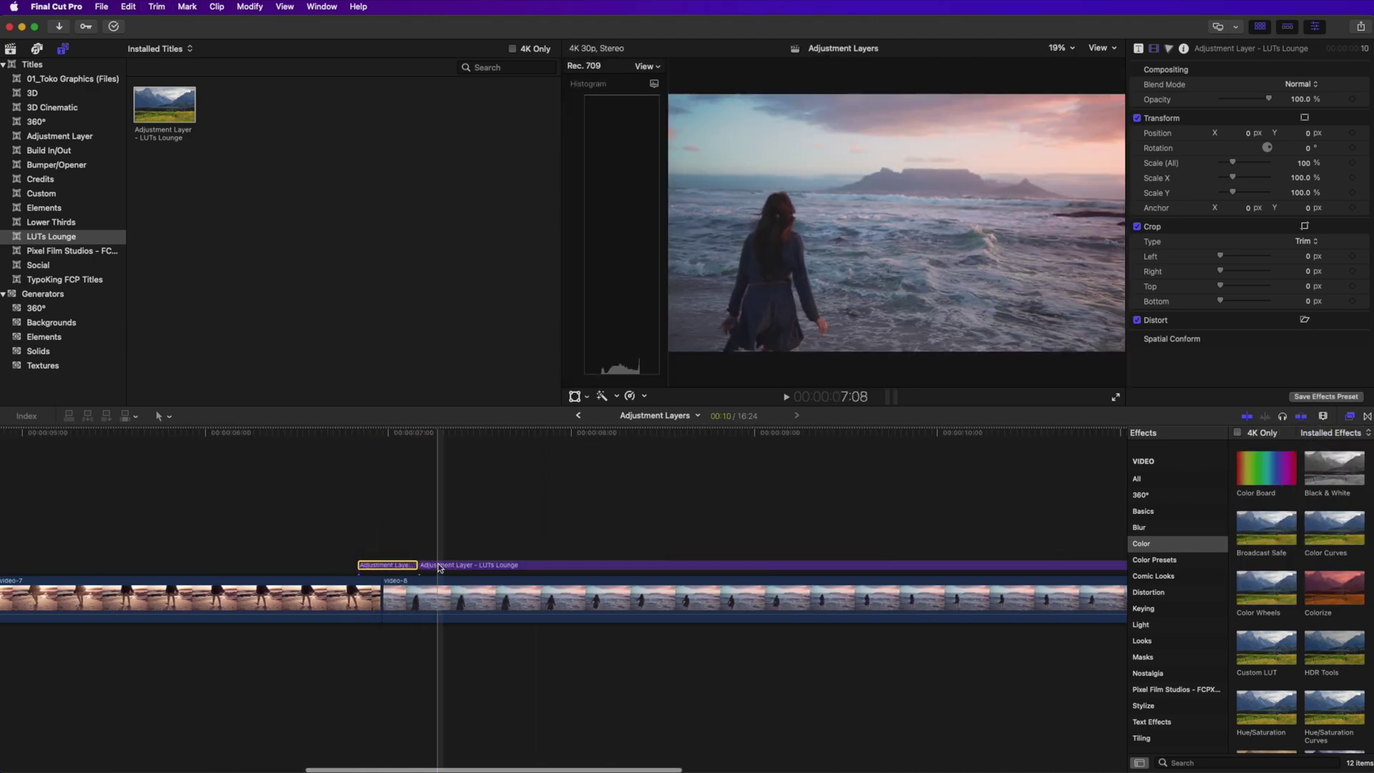
pyautogui.click(438, 565)
pyautogui.press('Delete')
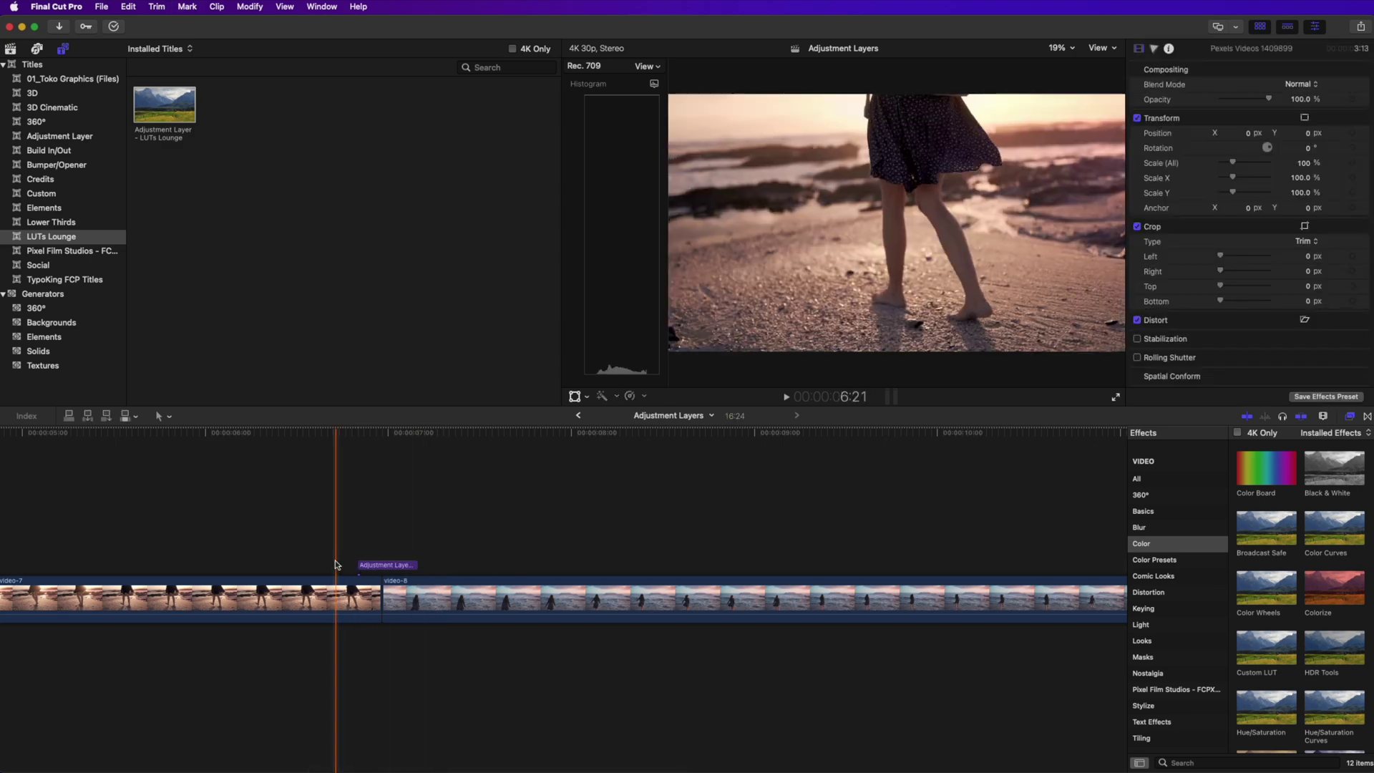
pyautogui.moveTo(386, 565); pyautogui.dragTo(391, 564)
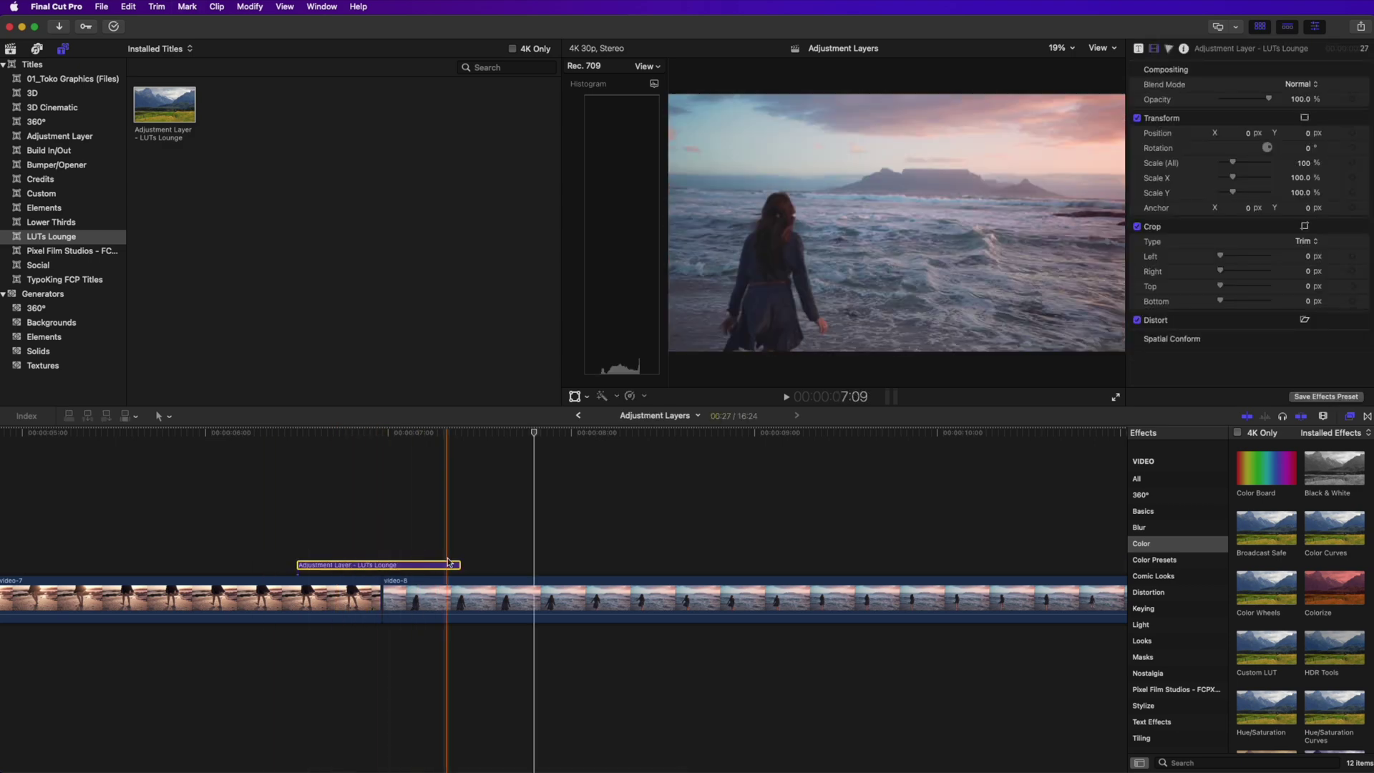
pyautogui.hscroll(1, 380, 562)
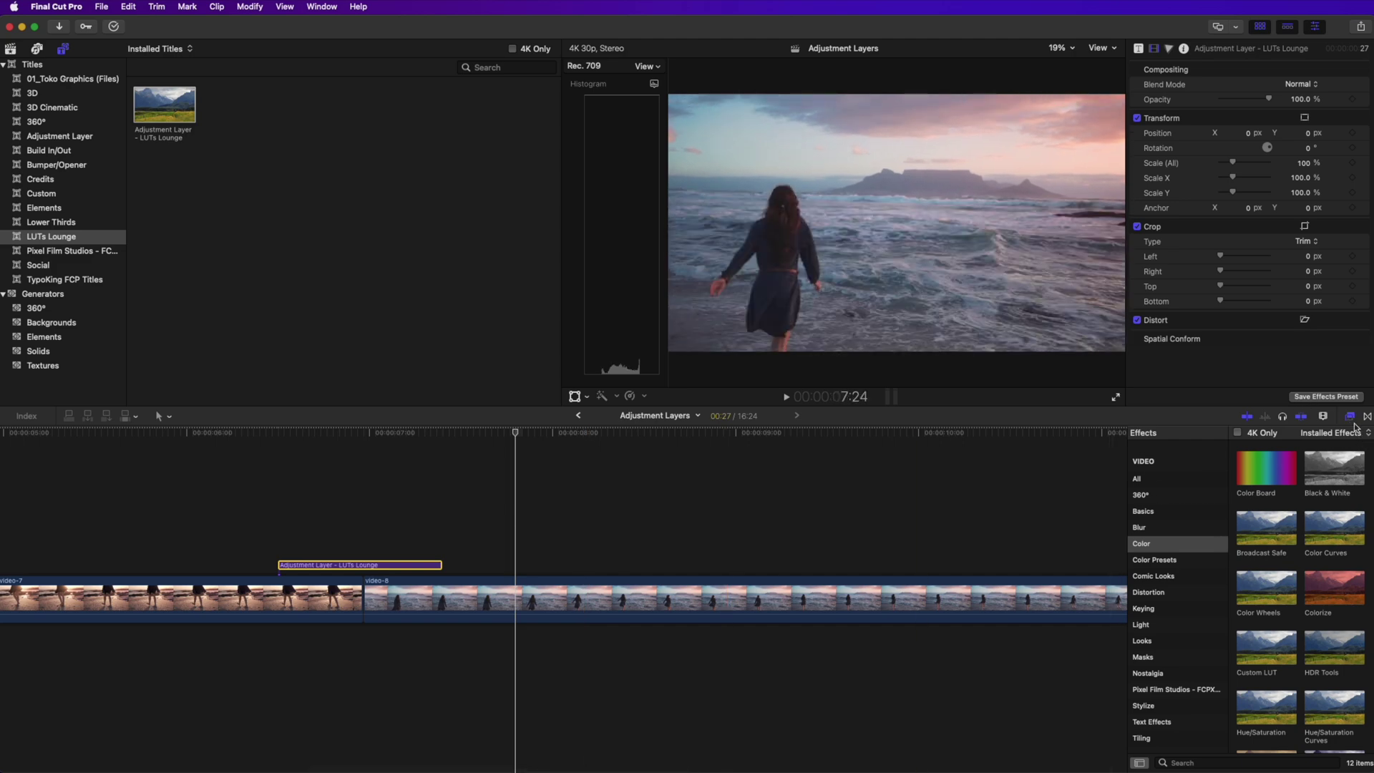
# Step: Drag Comic Cool from the Comic Looks effects onto the short adjustment layer
pyautogui.click(1172, 578)
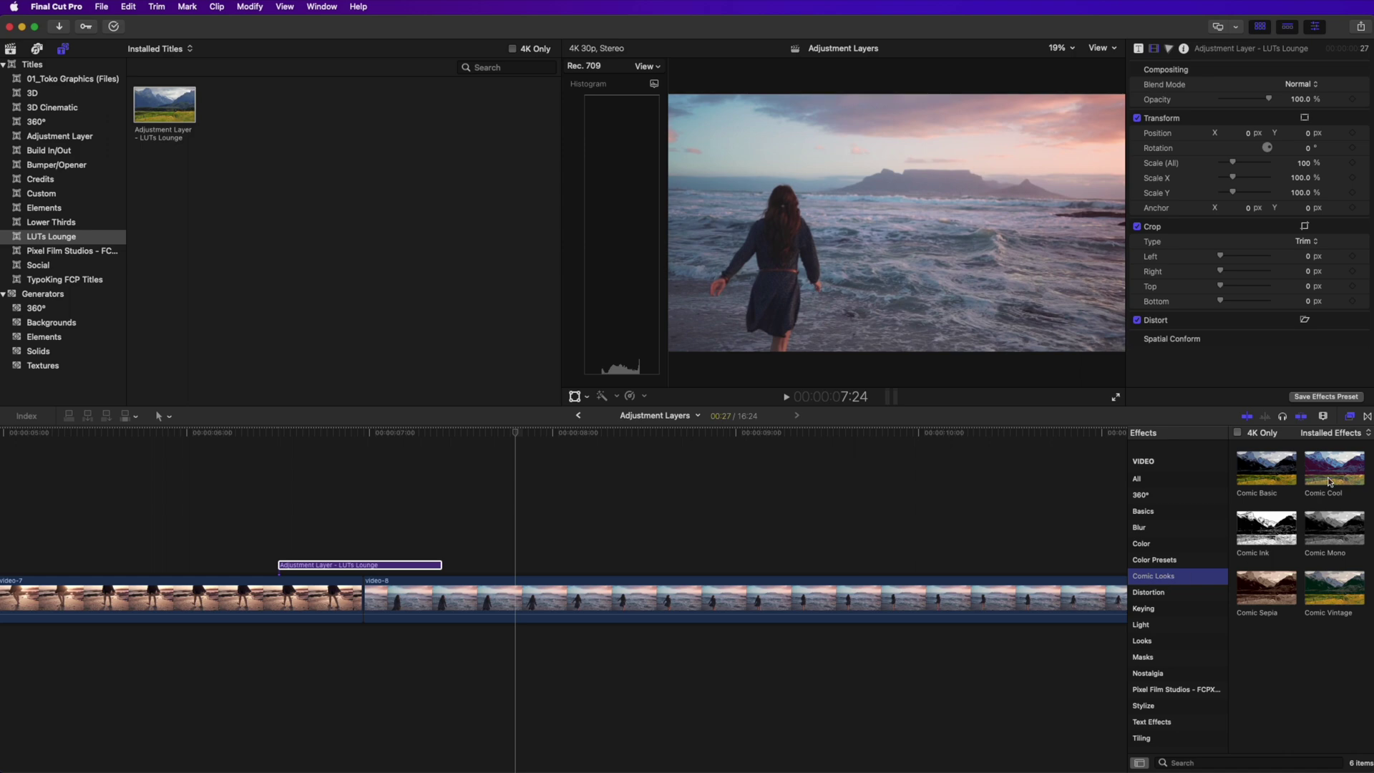
pyautogui.moveTo(1329, 470); pyautogui.dragTo(351, 568)
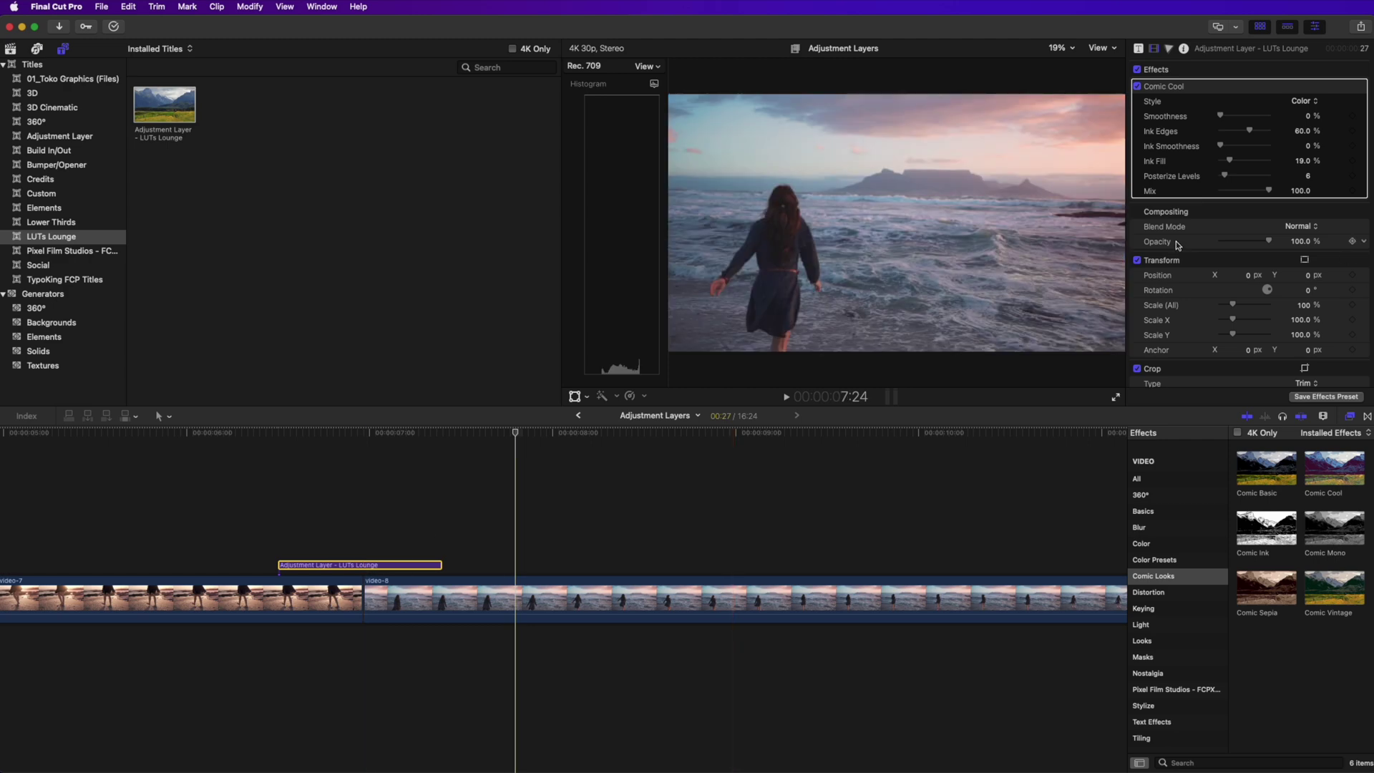
# Step: Select the adjustment layer and set a Comic Cool Mix keyframe of 0 at its start
pyautogui.click(369, 469)
pyautogui.click(363, 567)
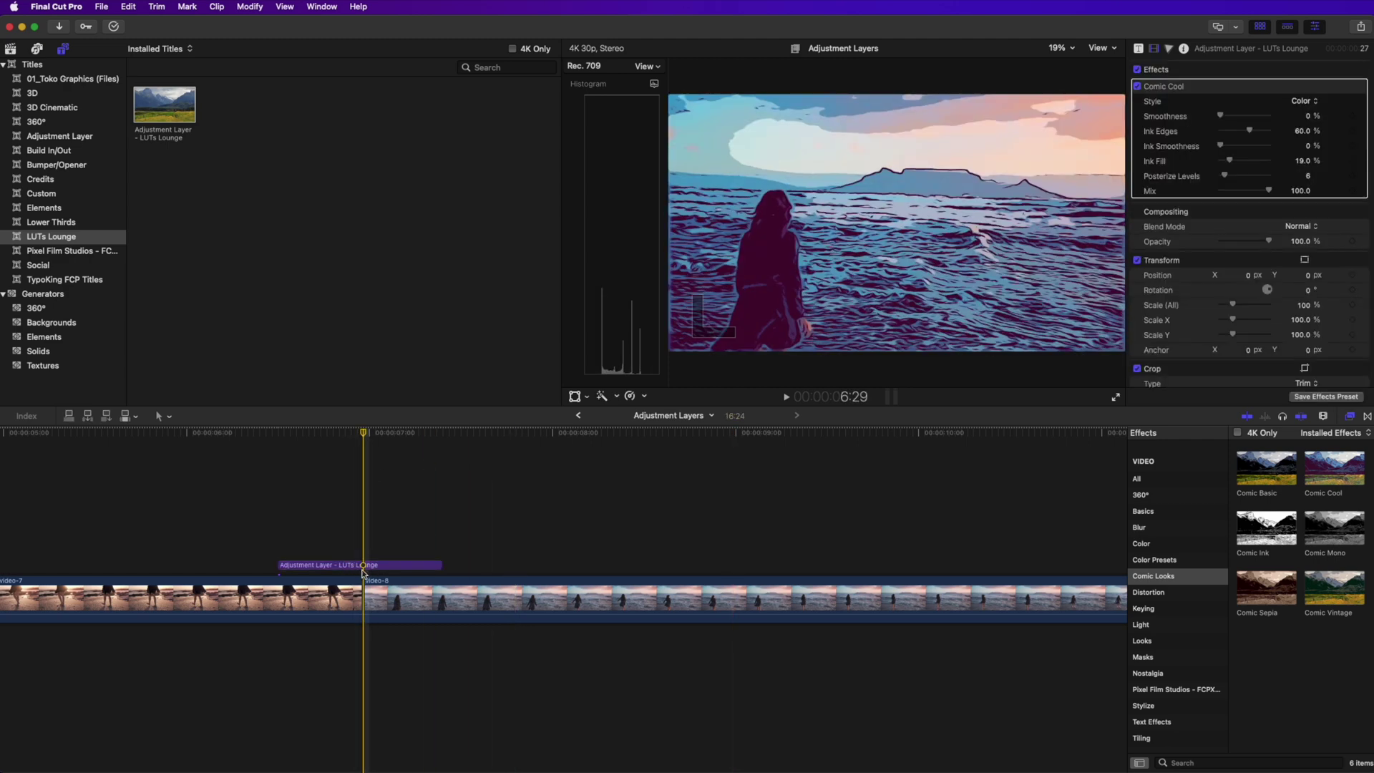
pyautogui.click(368, 570)
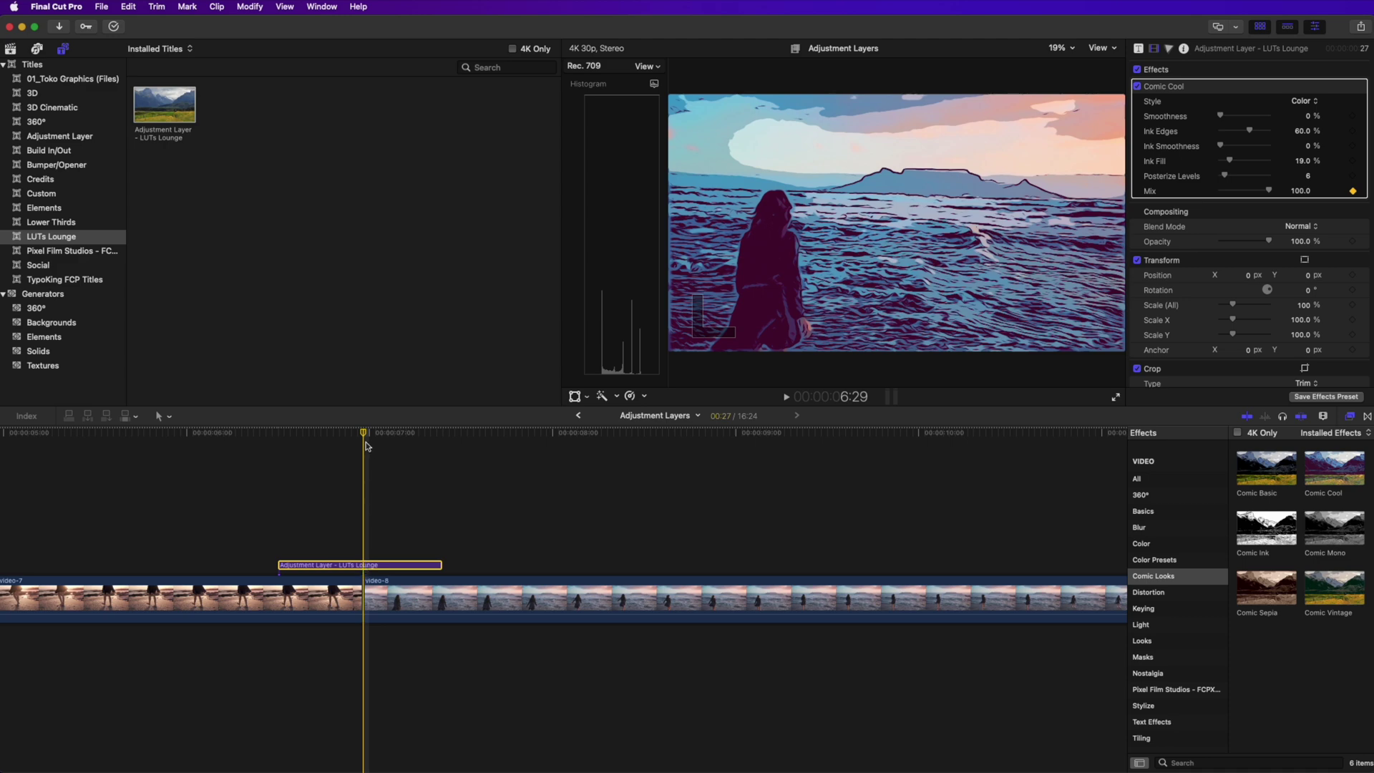
pyautogui.moveTo(357, 437); pyautogui.dragTo(278, 438)
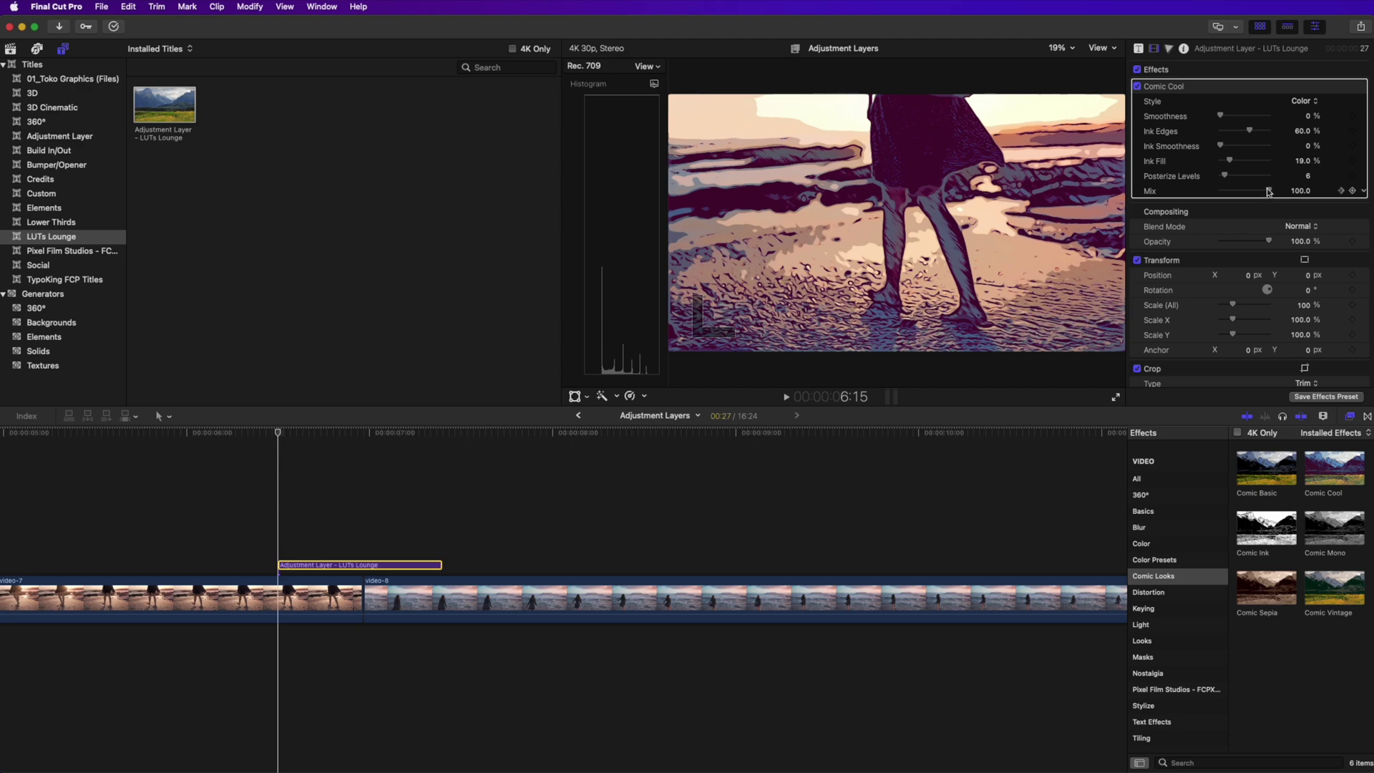
pyautogui.moveTo(1269, 193); pyautogui.dragTo(1218, 193)
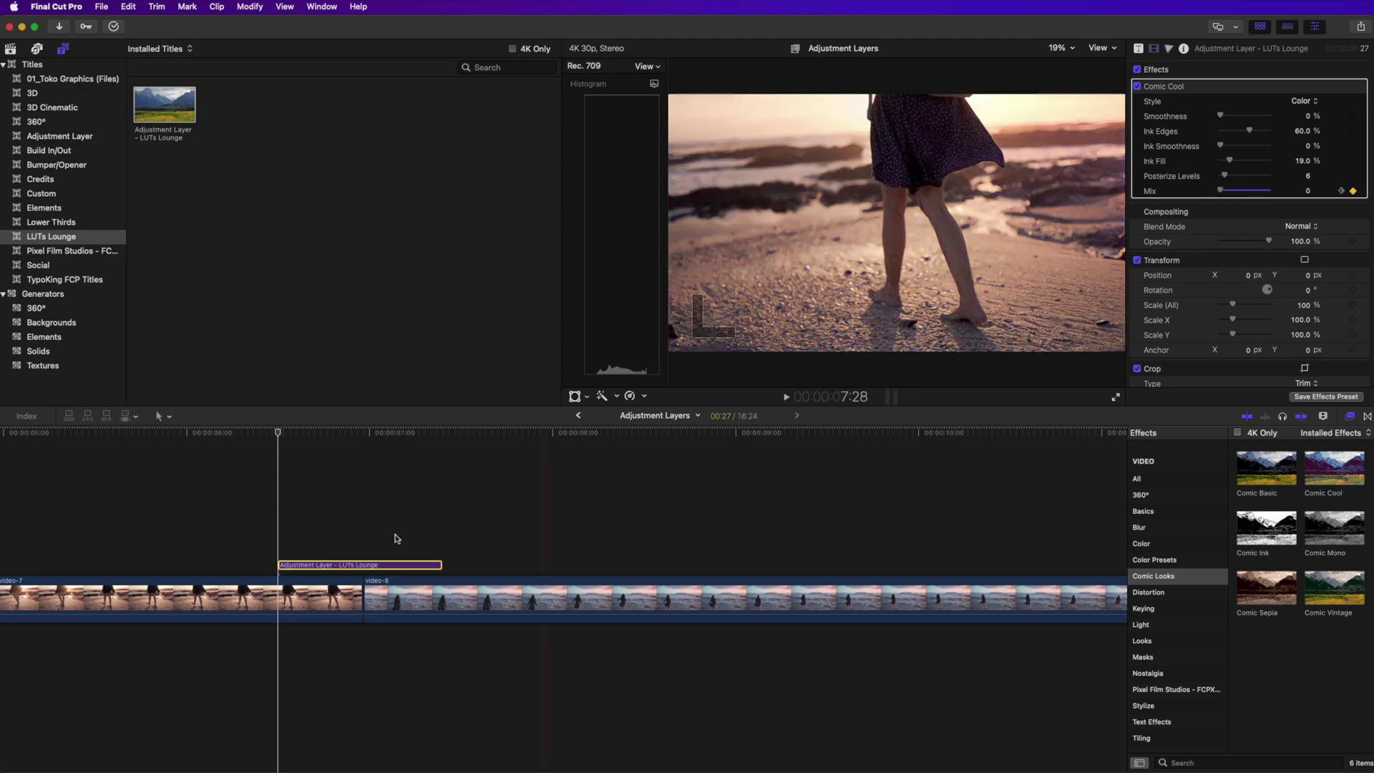
# Step: Play back through the adjustment layer to preview the comic fade
pyautogui.moveTo(279, 437); pyautogui.dragTo(442, 438)
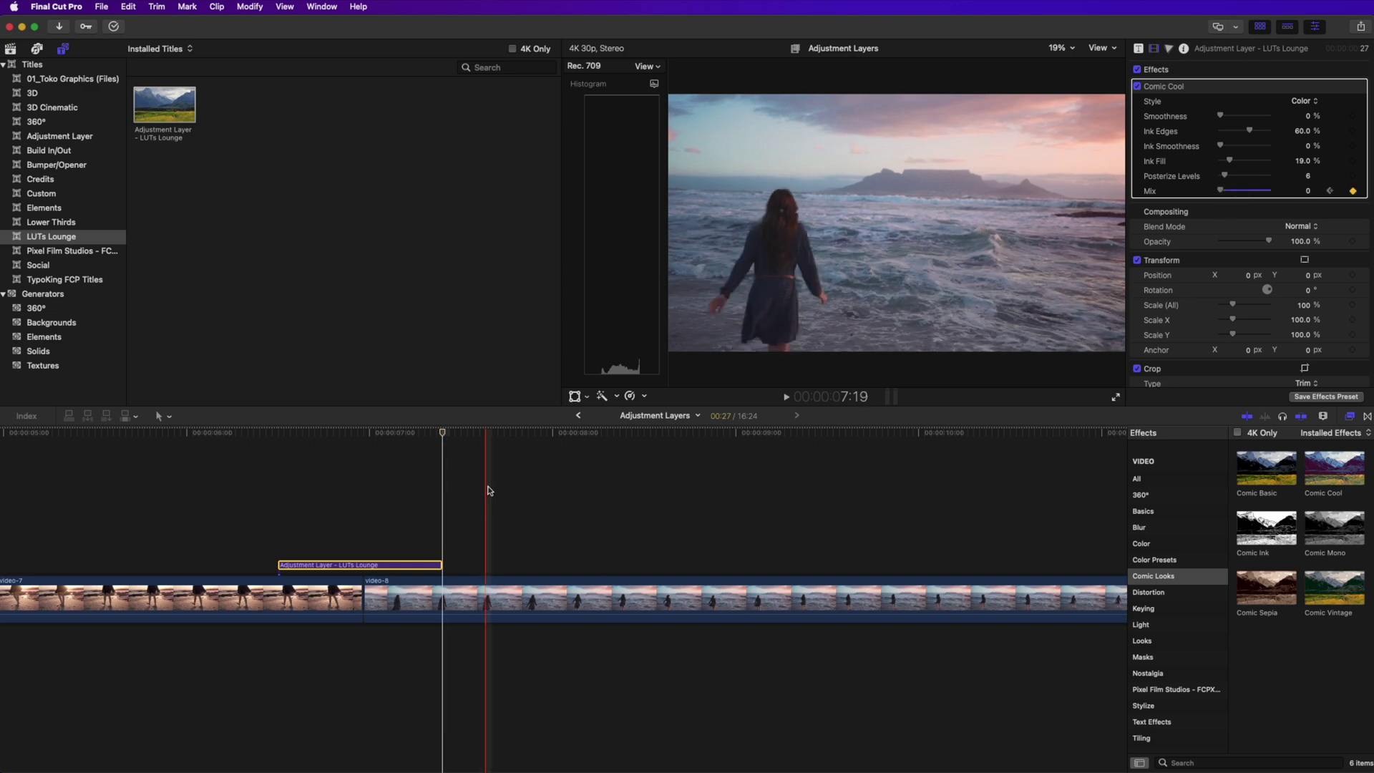
pyautogui.press('space')
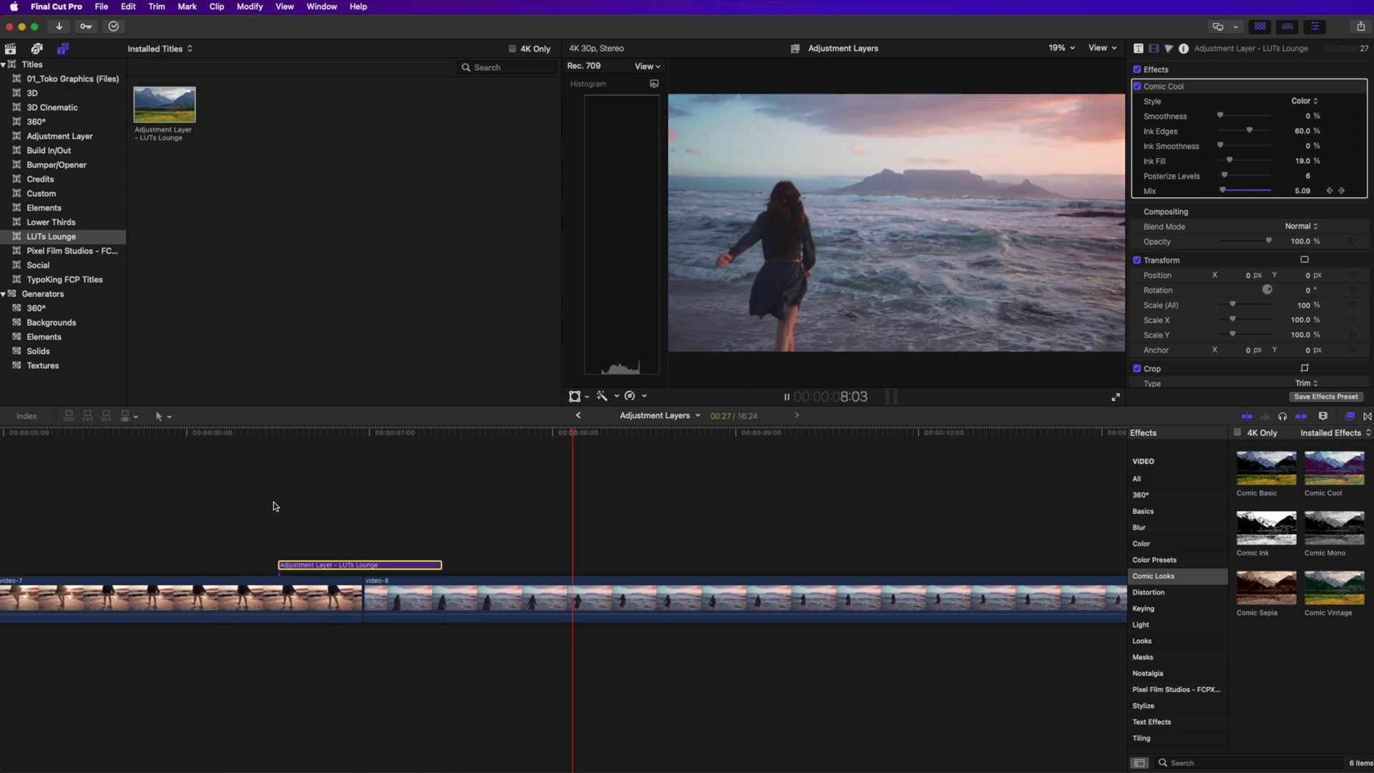
pyautogui.press('space')
pyautogui.press('space')
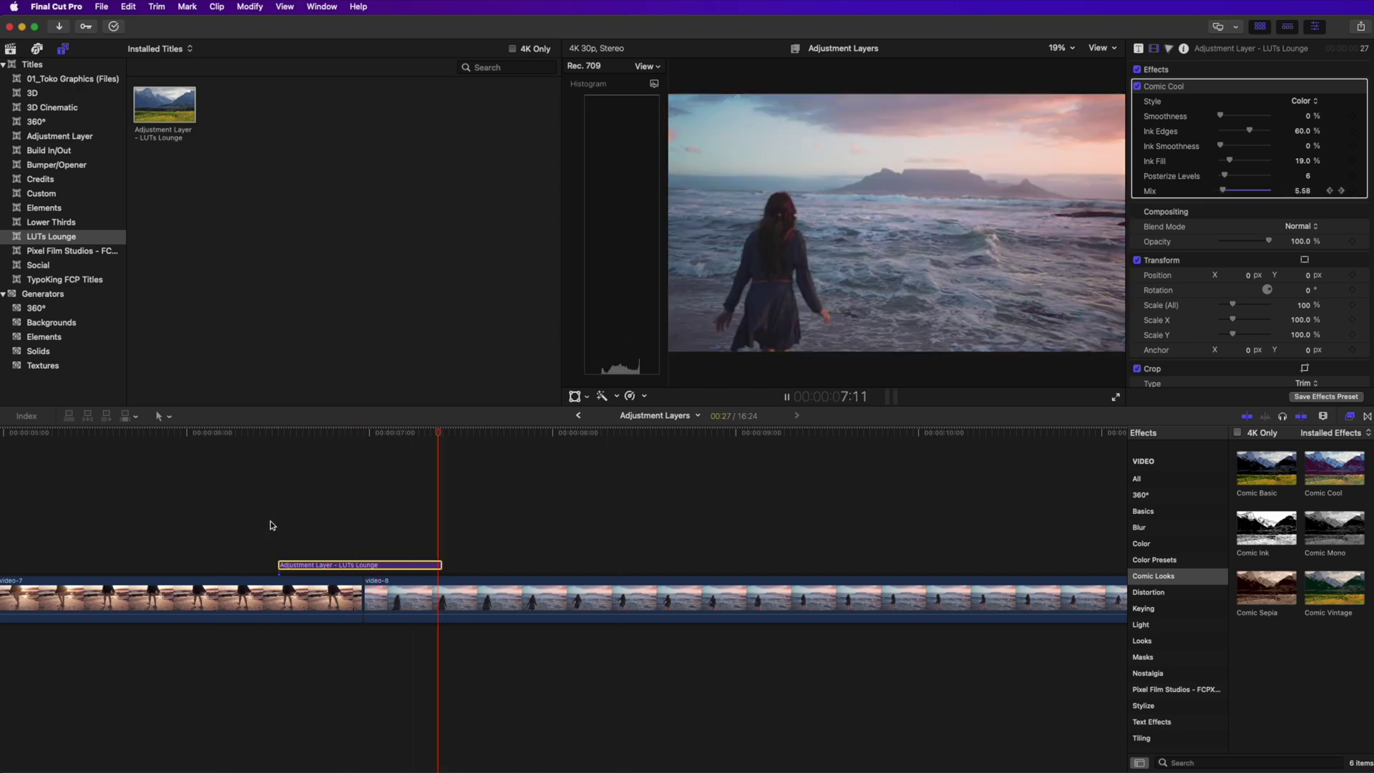
pyautogui.press('space')
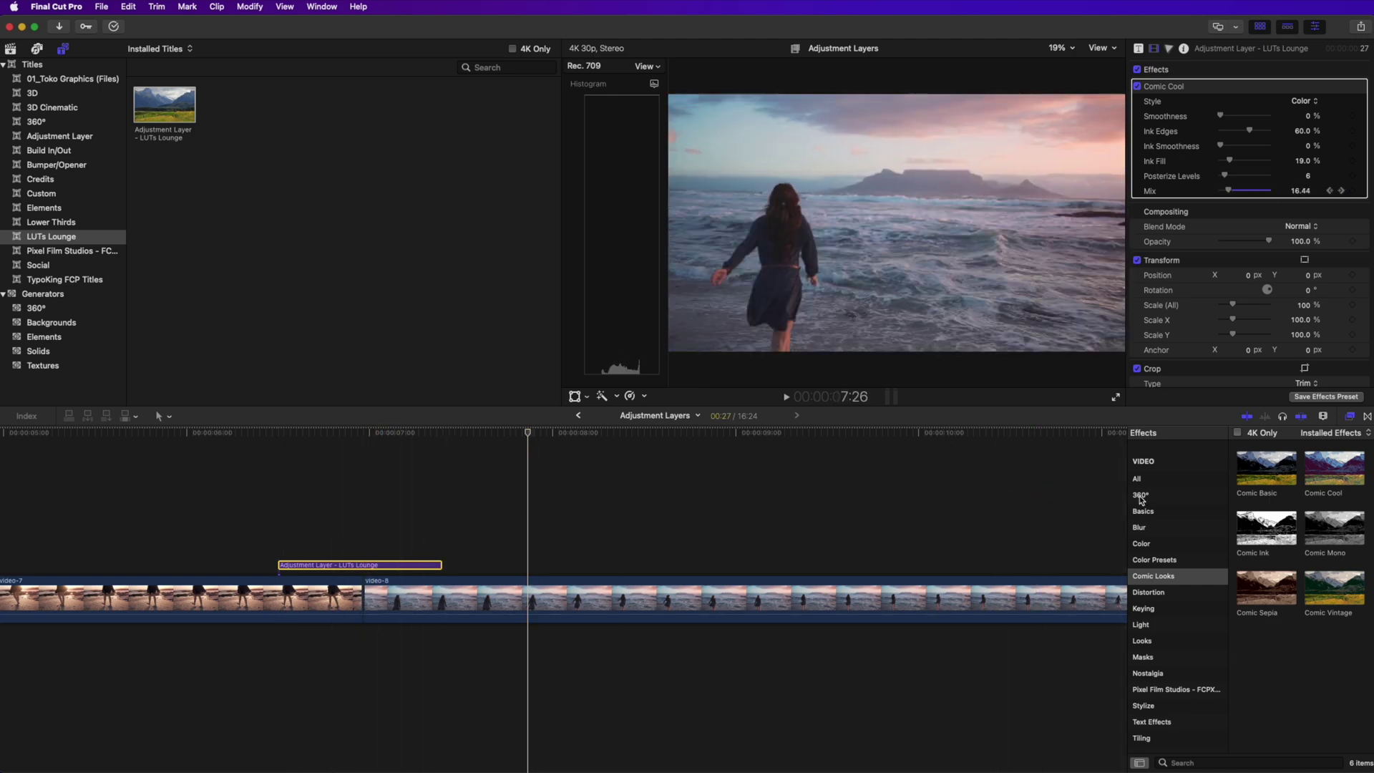
# Step: Add a Cross Dissolve at the video-7/video-8 cut and preview it
pyautogui.click(1367, 416)
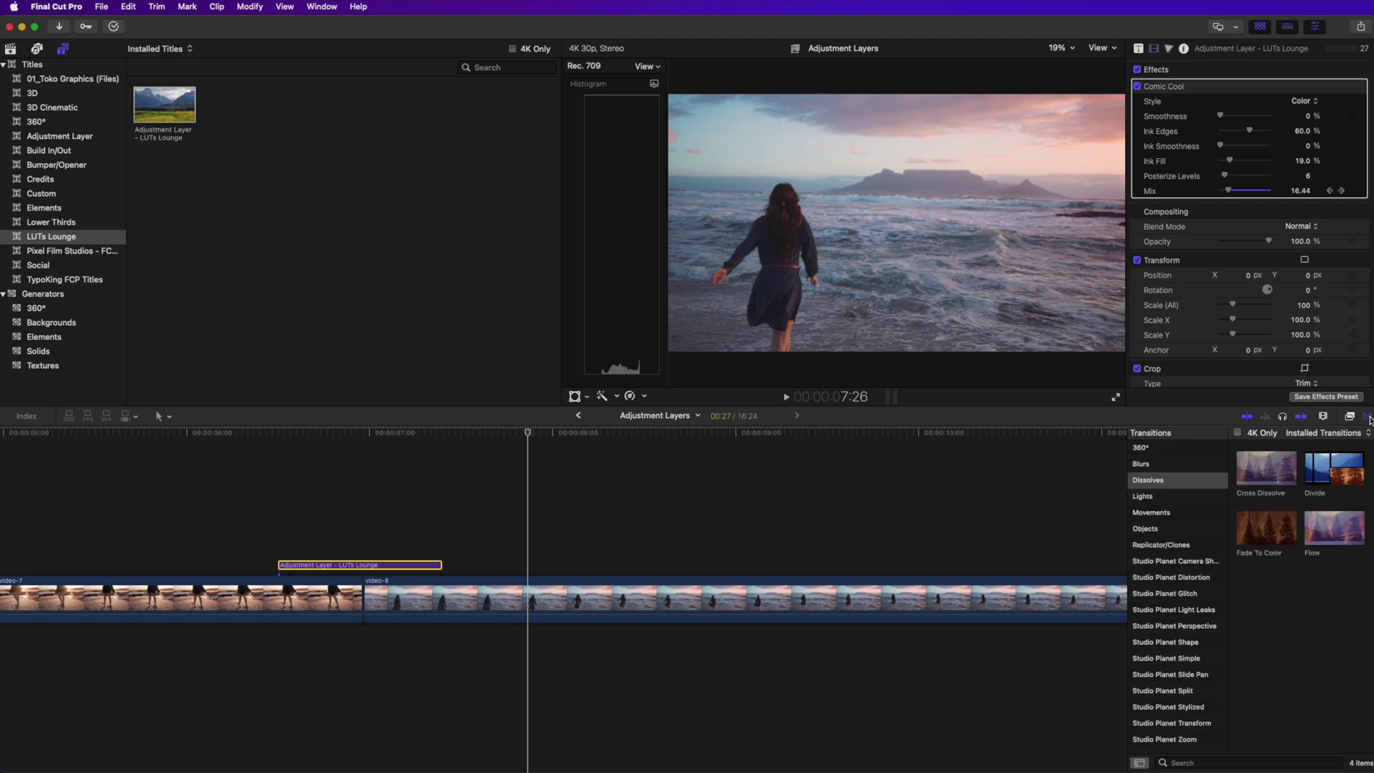
pyautogui.moveTo(1270, 472); pyautogui.dragTo(321, 601)
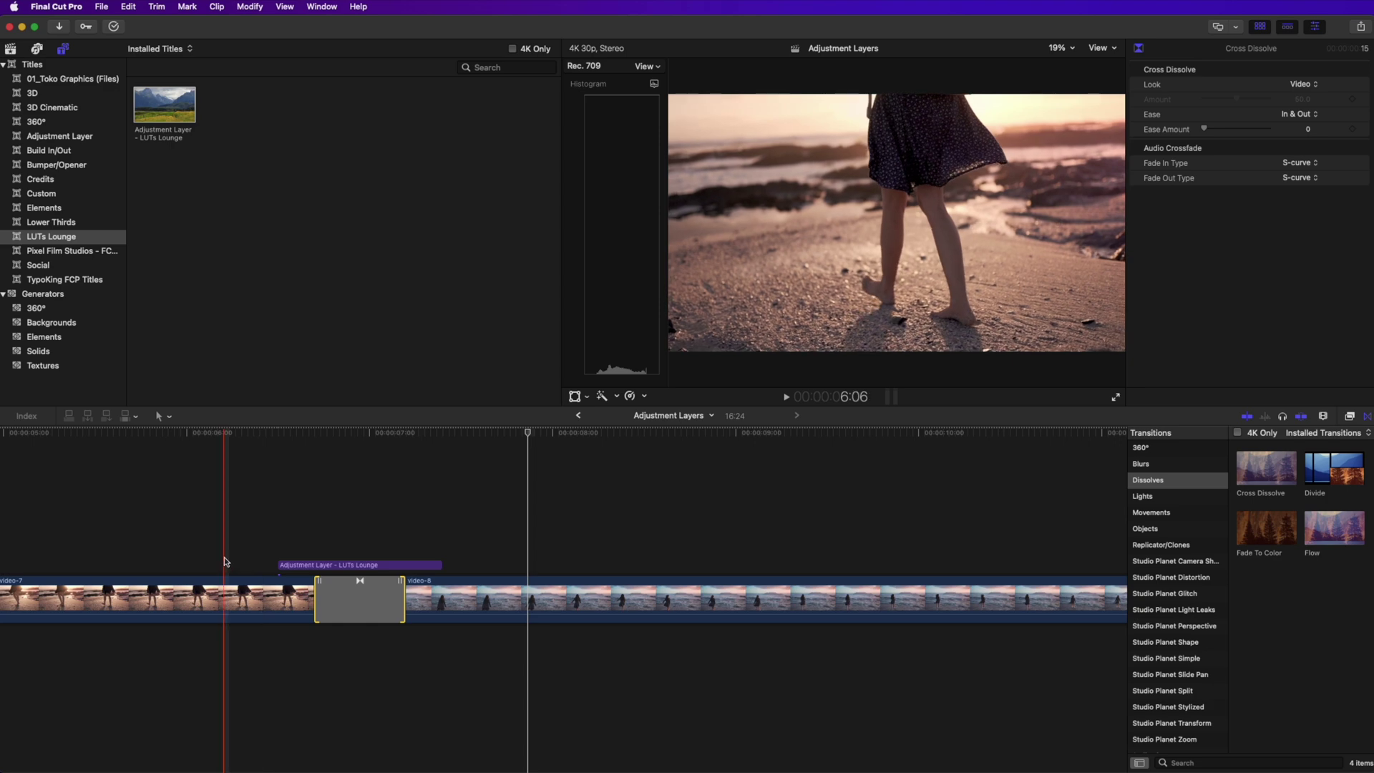
pyautogui.press('space')
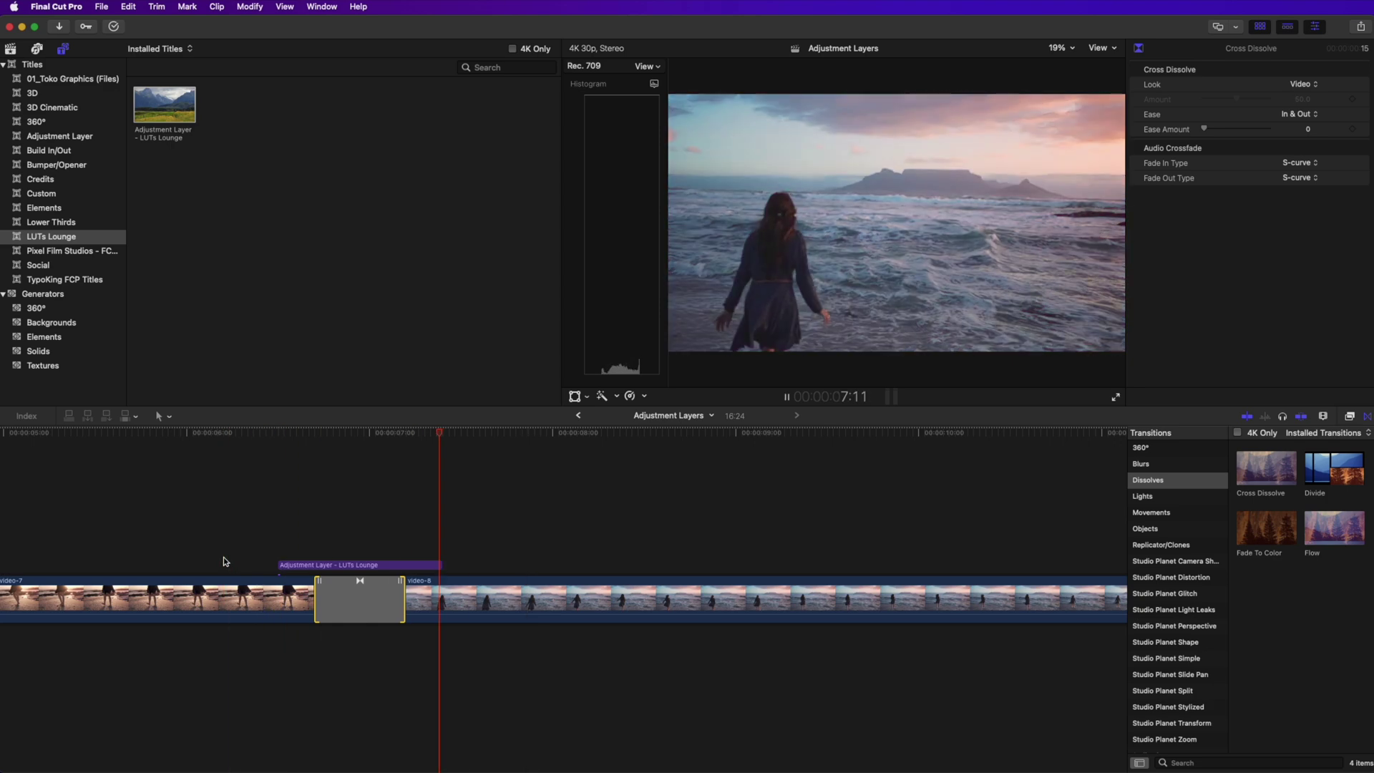
pyautogui.press('space')
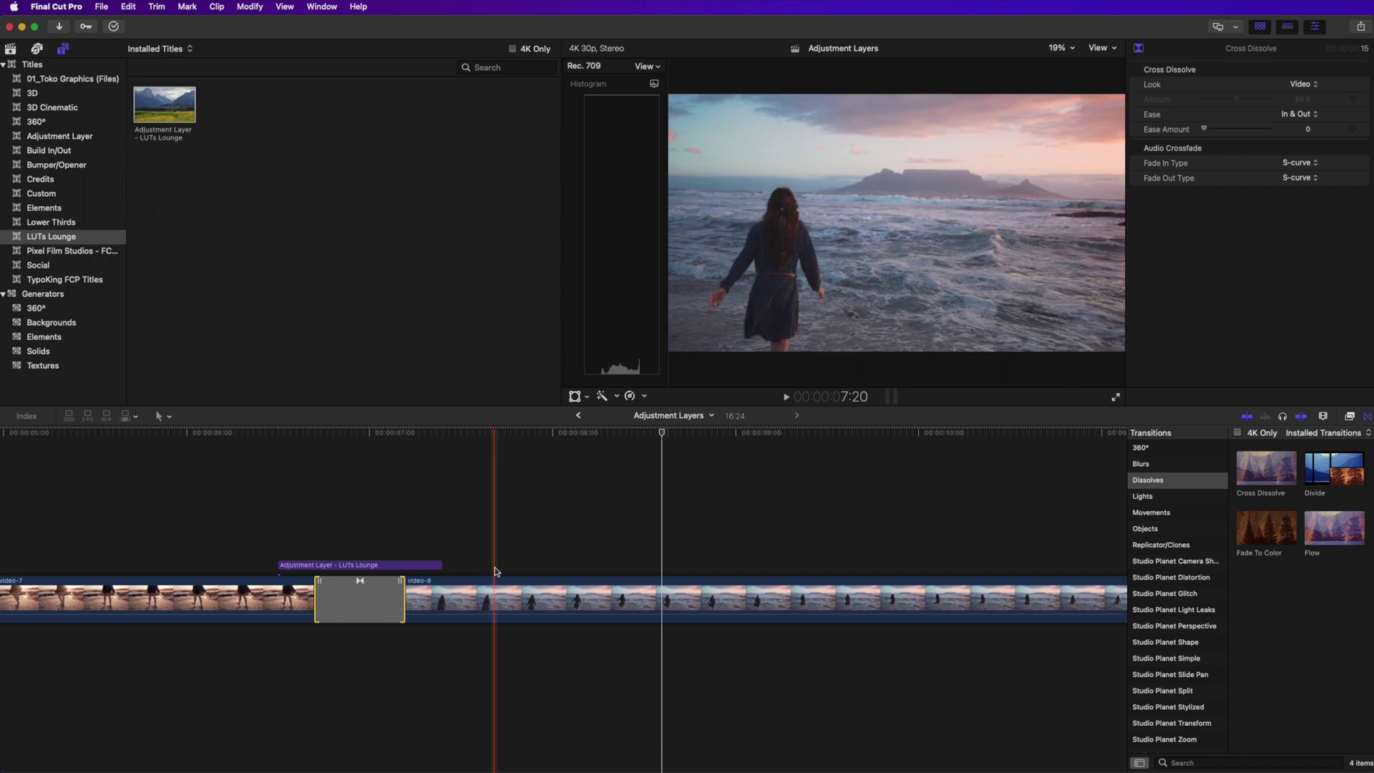
# Step: Zoom the timeline out with the Clip Appearance slider to show more clips
pyautogui.click(1324, 417)
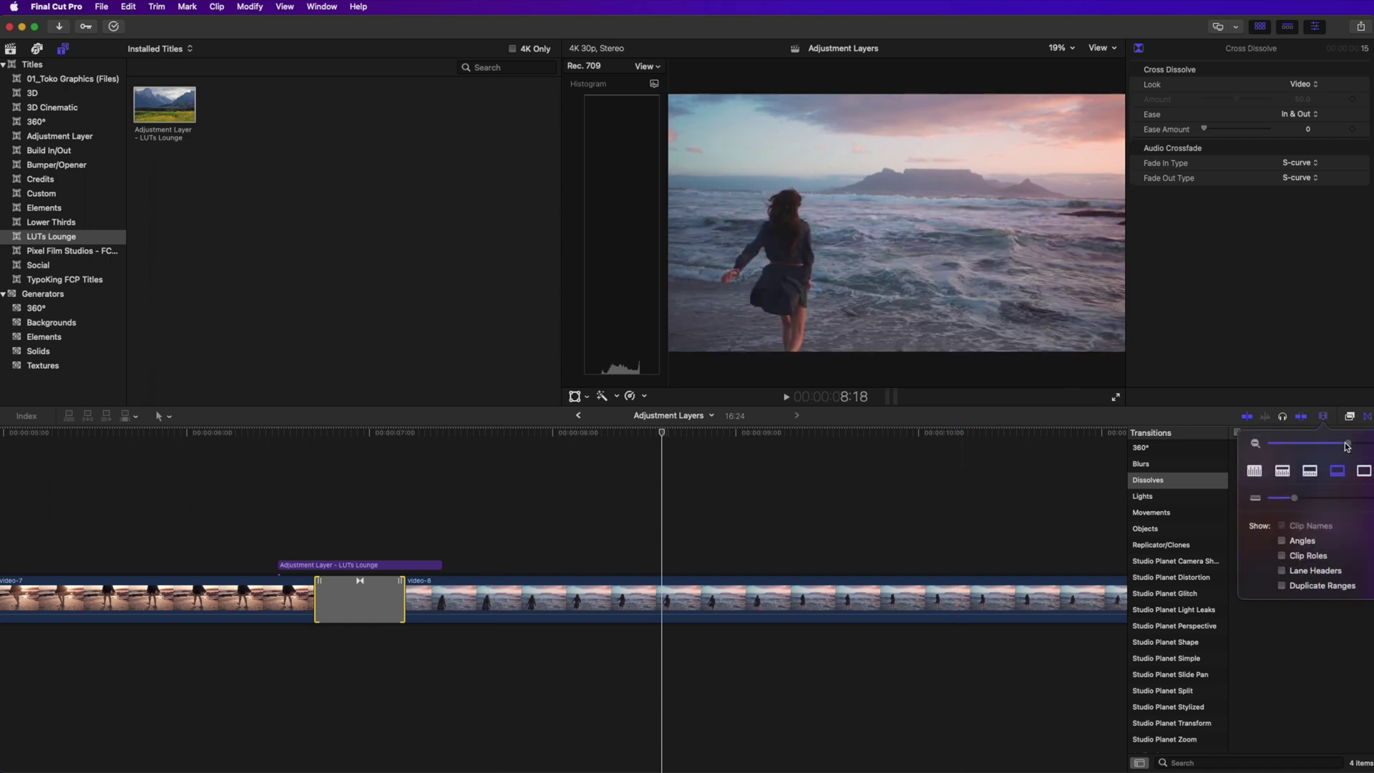
pyautogui.moveTo(1350, 445); pyautogui.dragTo(1338, 449)
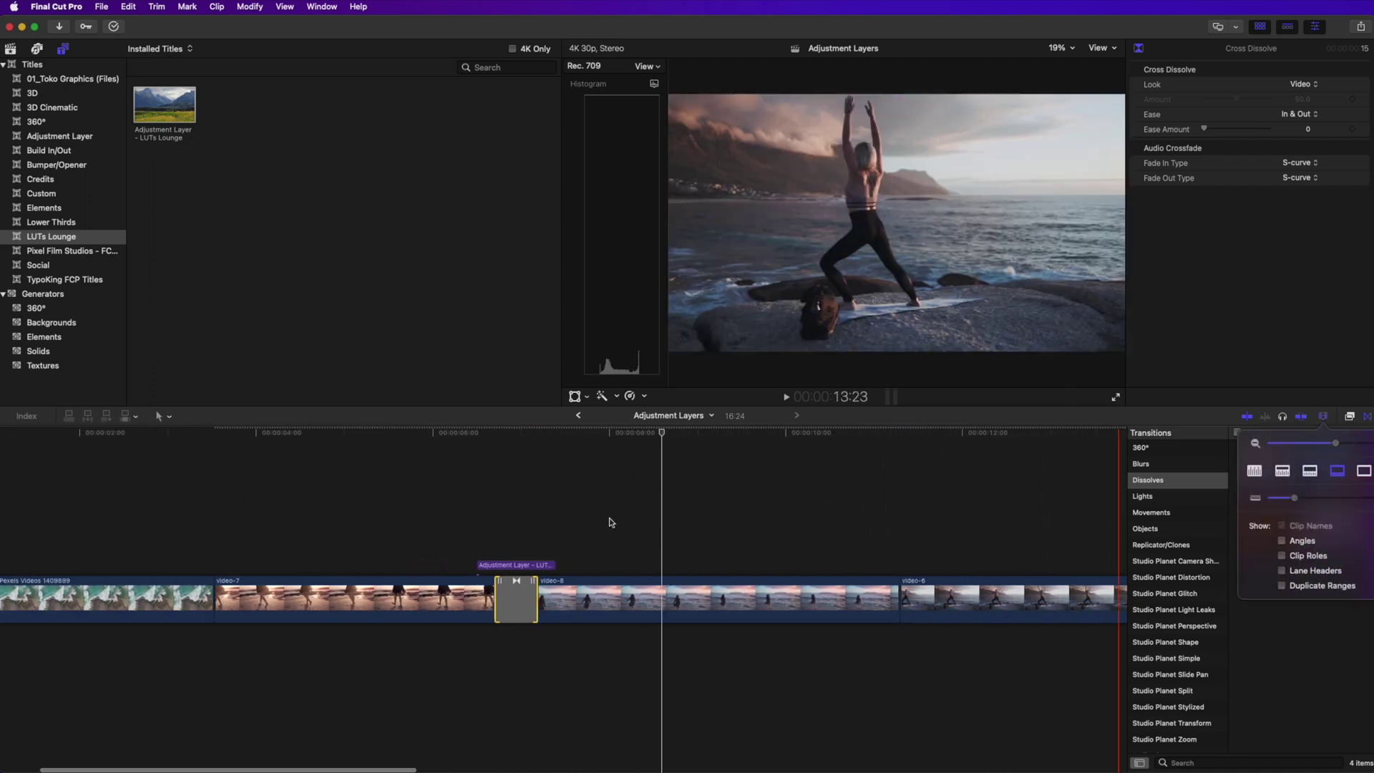
pyautogui.hscroll(5, 606, 515)
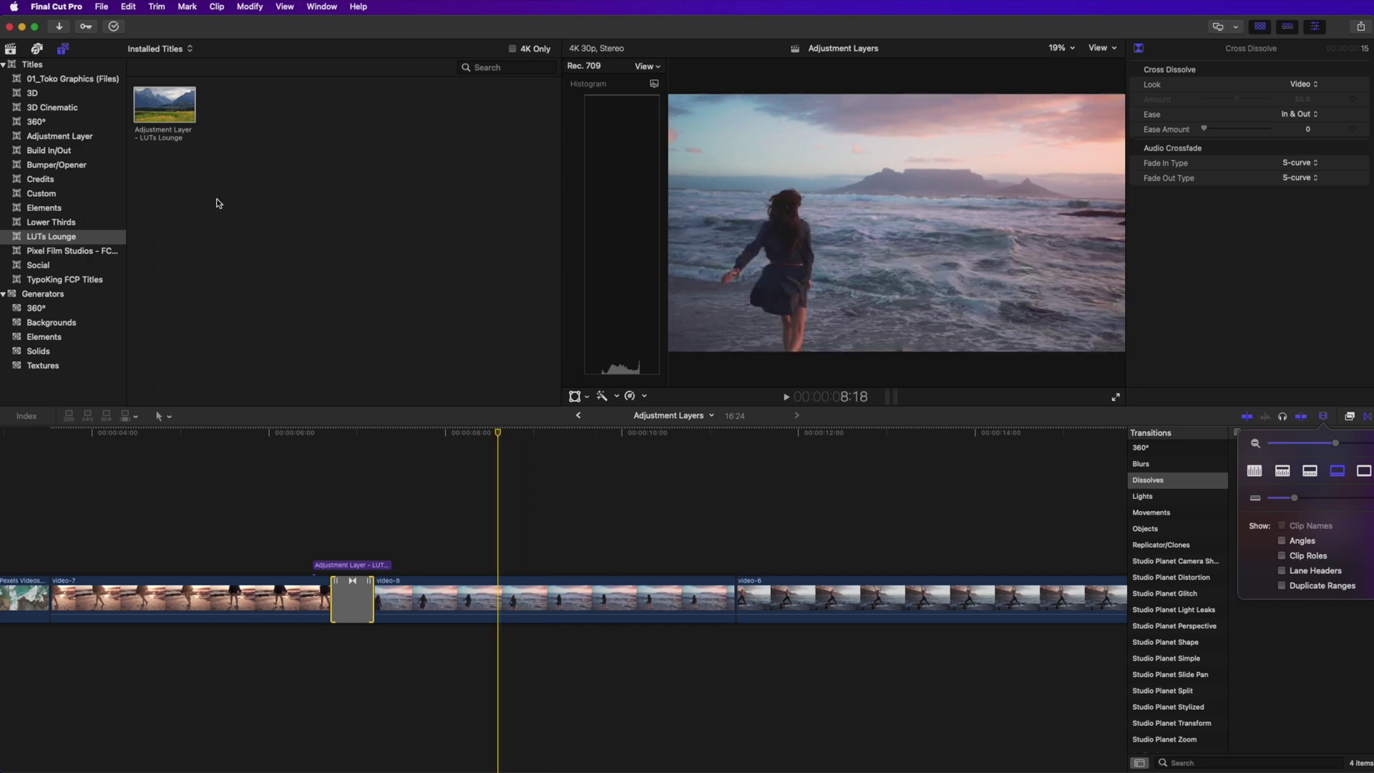
# Step: Place another LUTs Lounge adjustment layer over video-6, blading off and deleting the excess past its end
pyautogui.moveTo(164, 113); pyautogui.dragTo(737, 537)
pyautogui.hscroll(15, 723, 515)
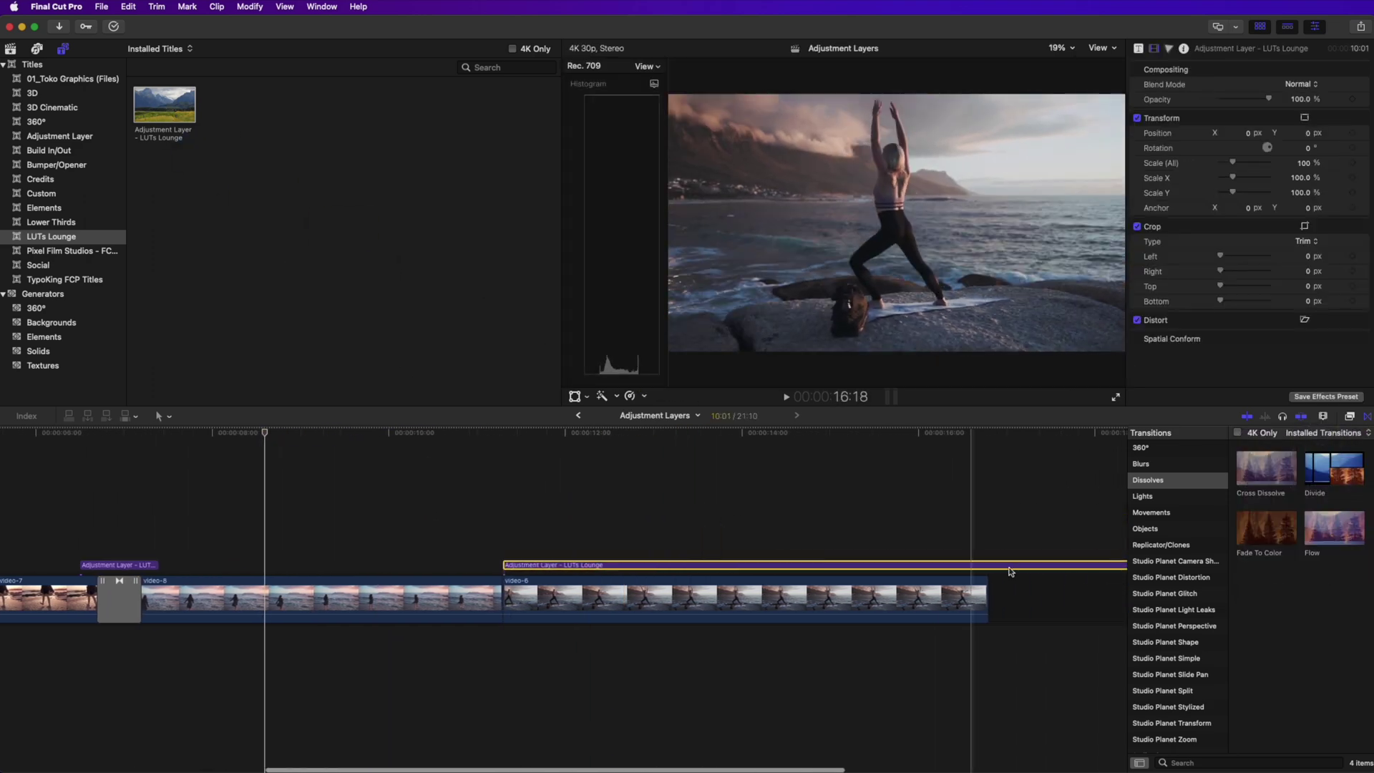
pyautogui.hscroll(2, 737, 551)
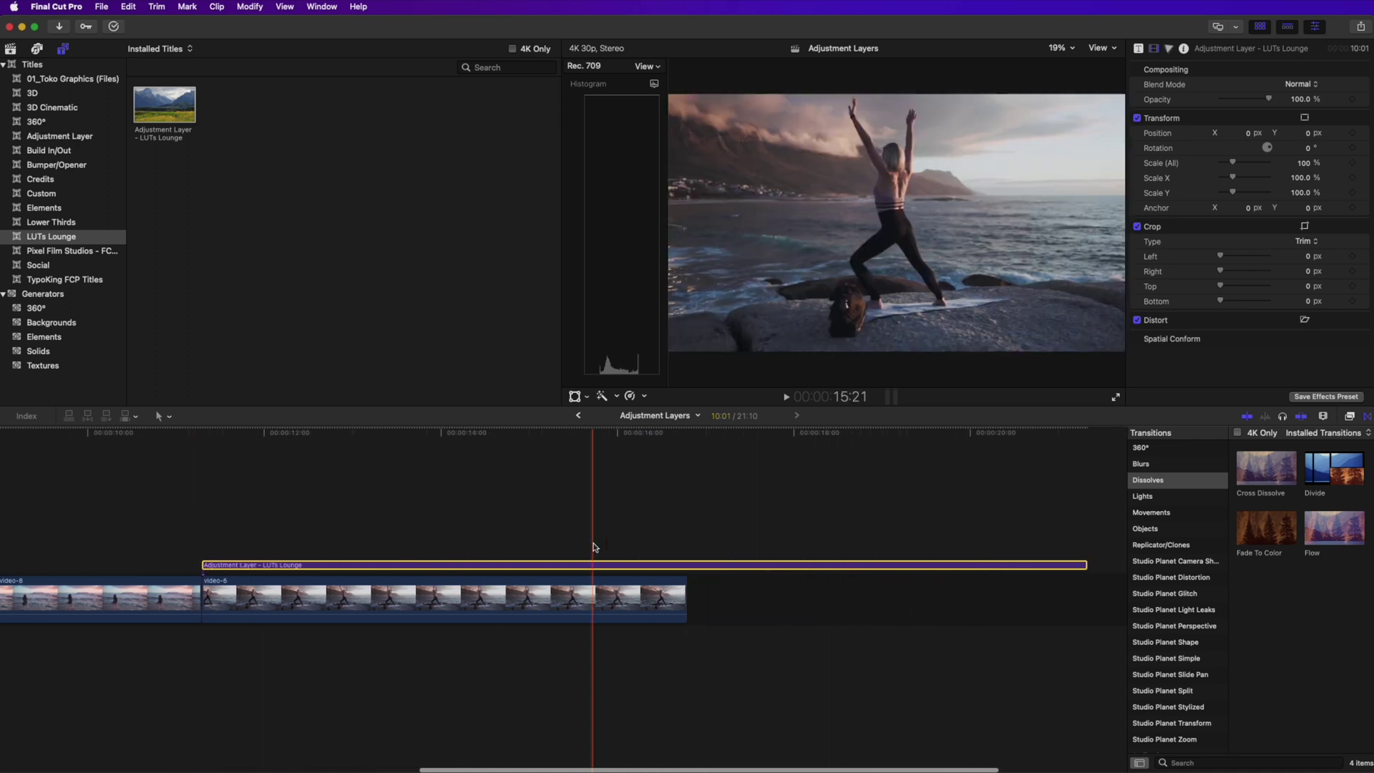
pyautogui.press('super+b')
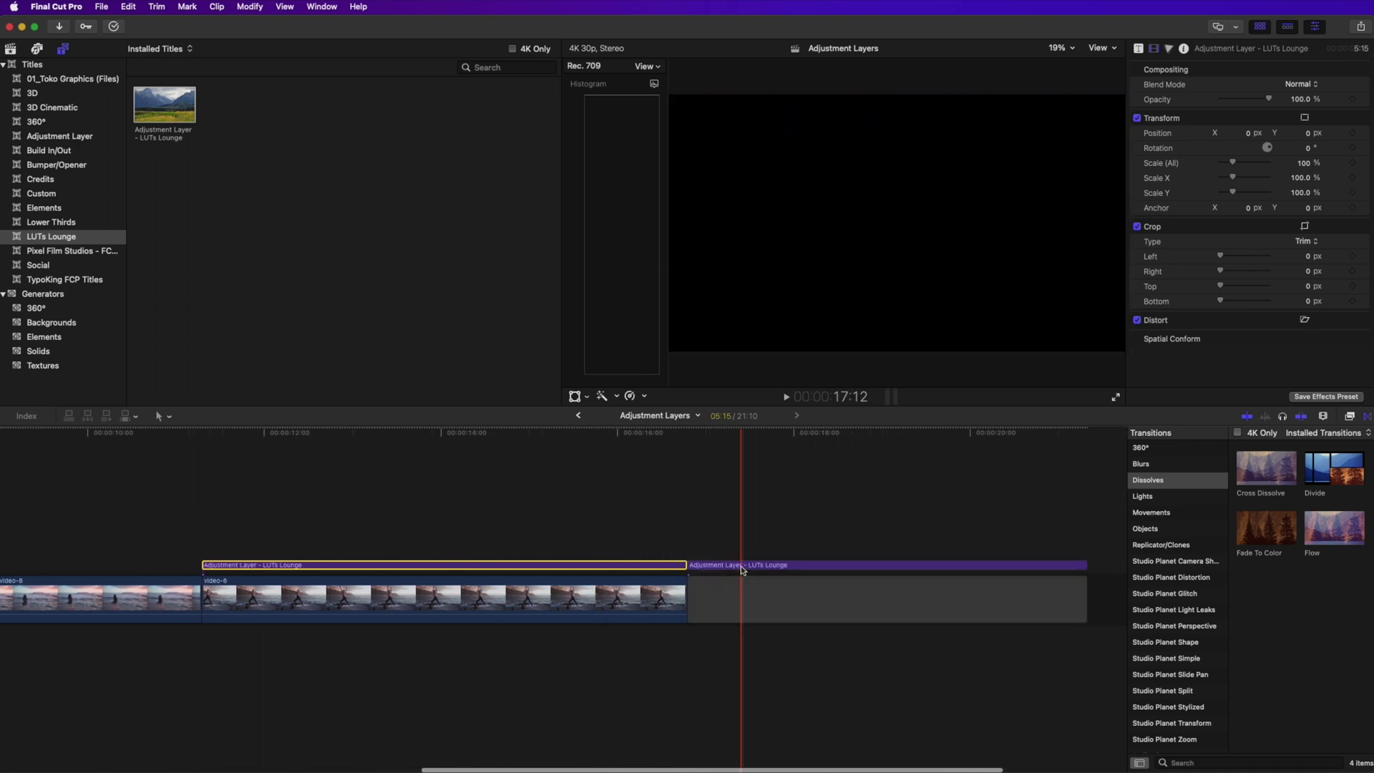
pyautogui.click(740, 565)
pyautogui.press('Delete')
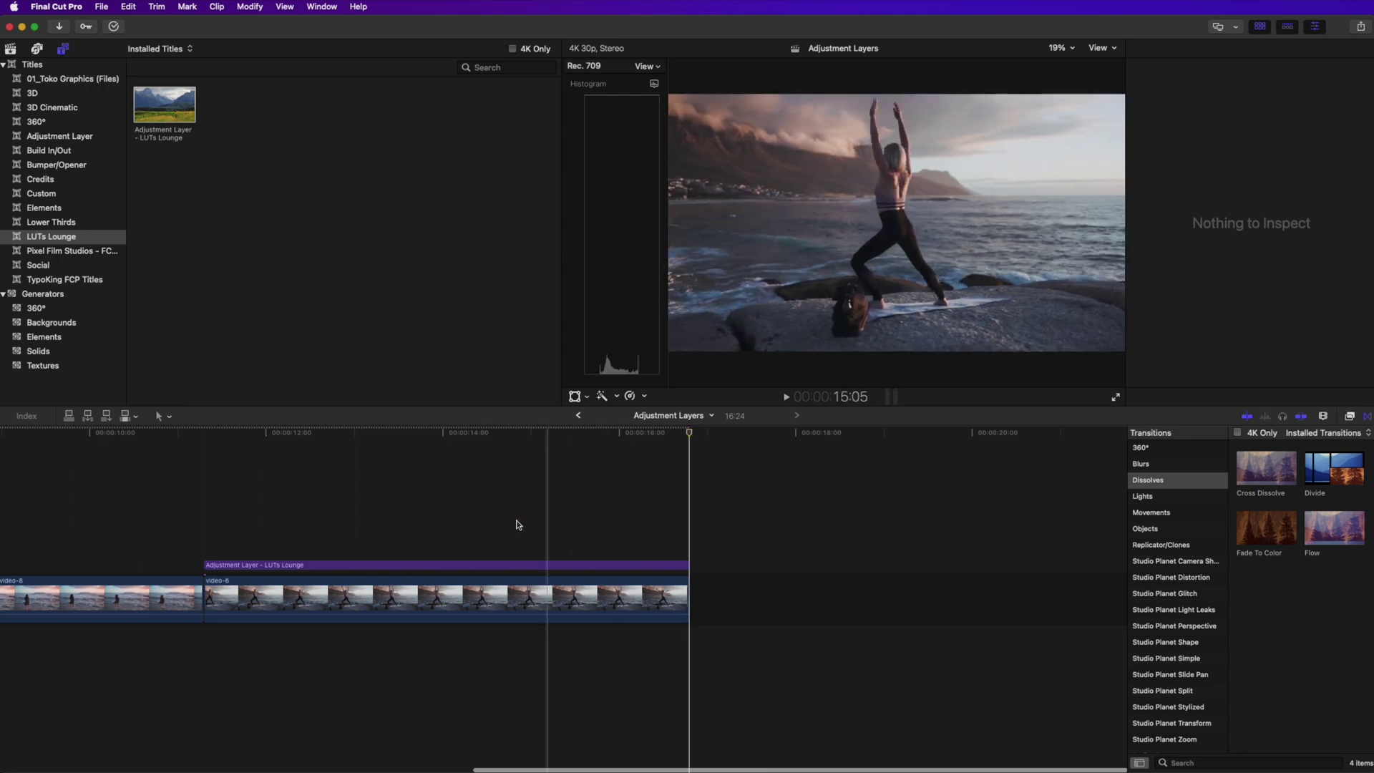
# Step: Reselect the adjustment layer and bring up the Color category in the Effects browser
pyautogui.click(449, 566)
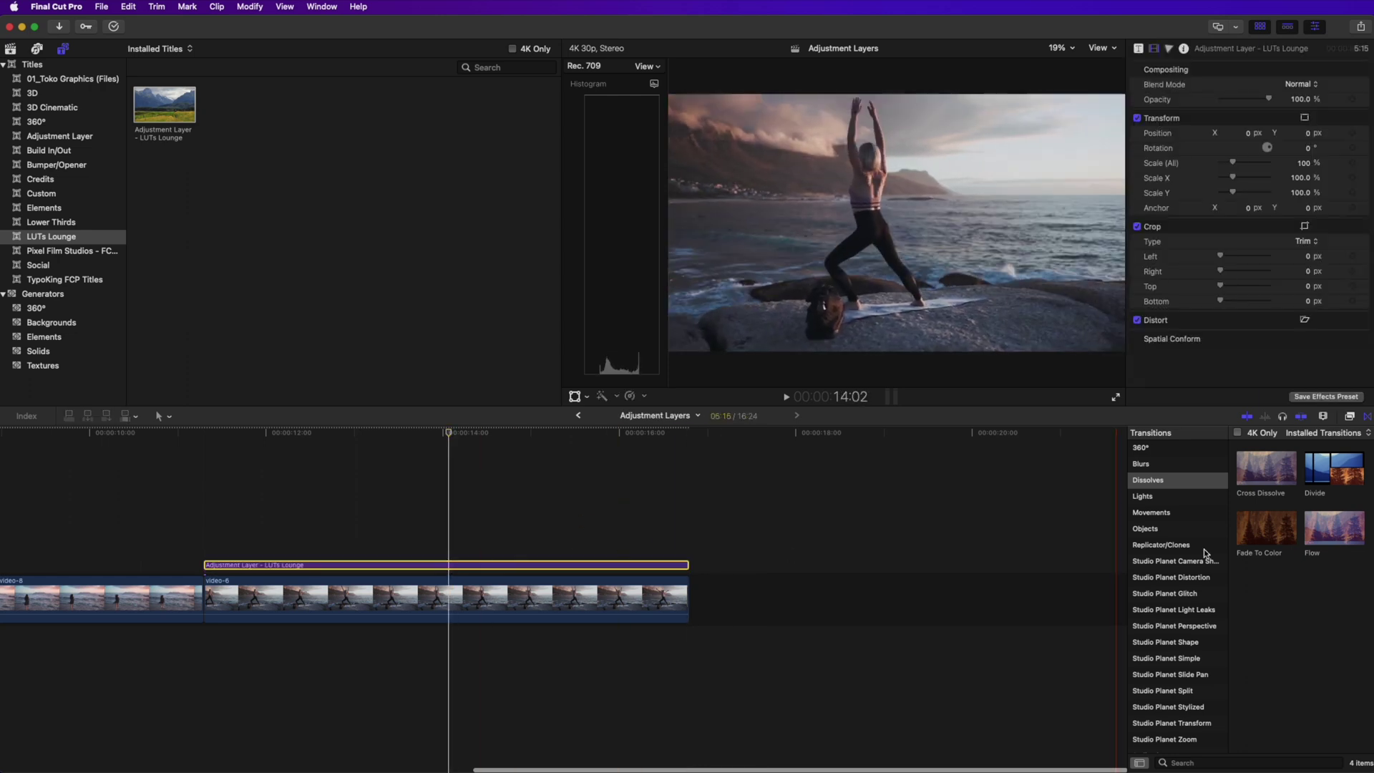
pyautogui.press('super+5')
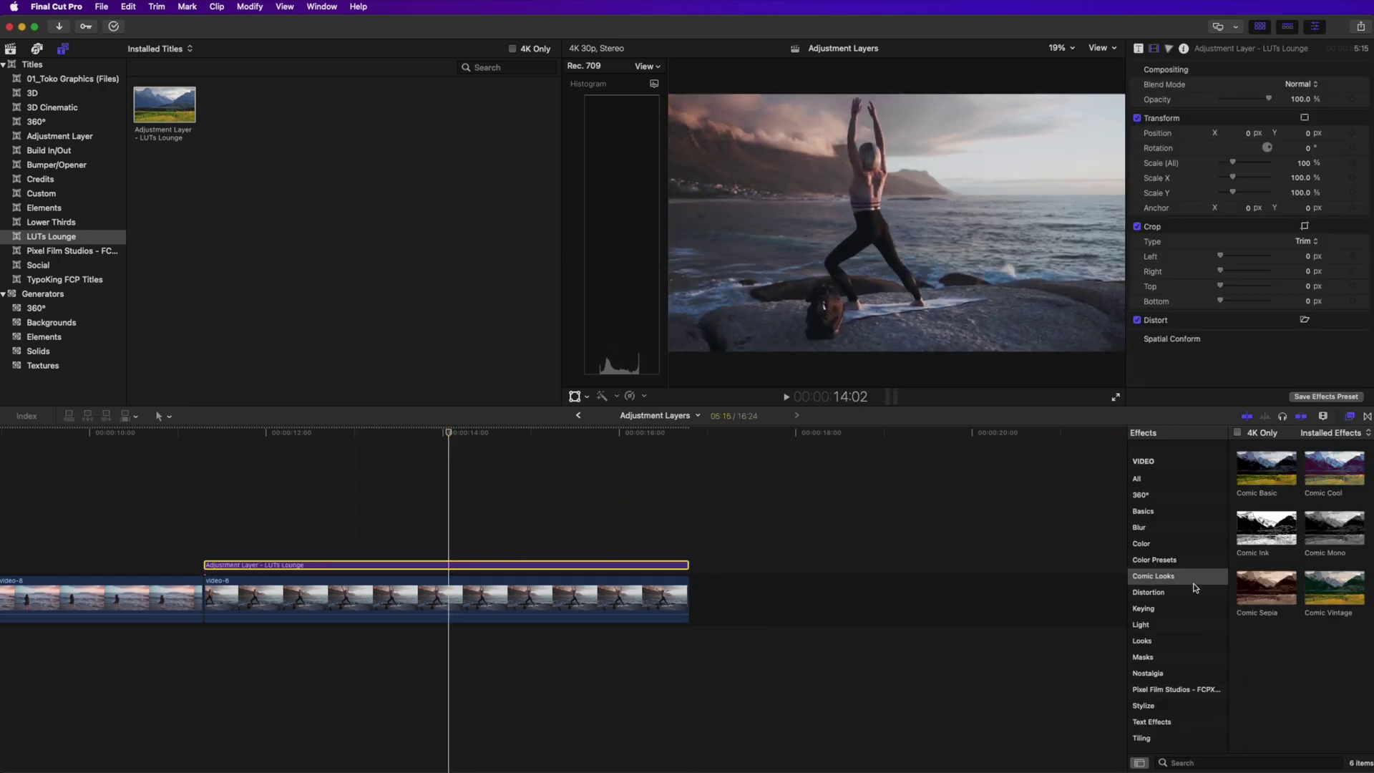
pyautogui.click(1163, 545)
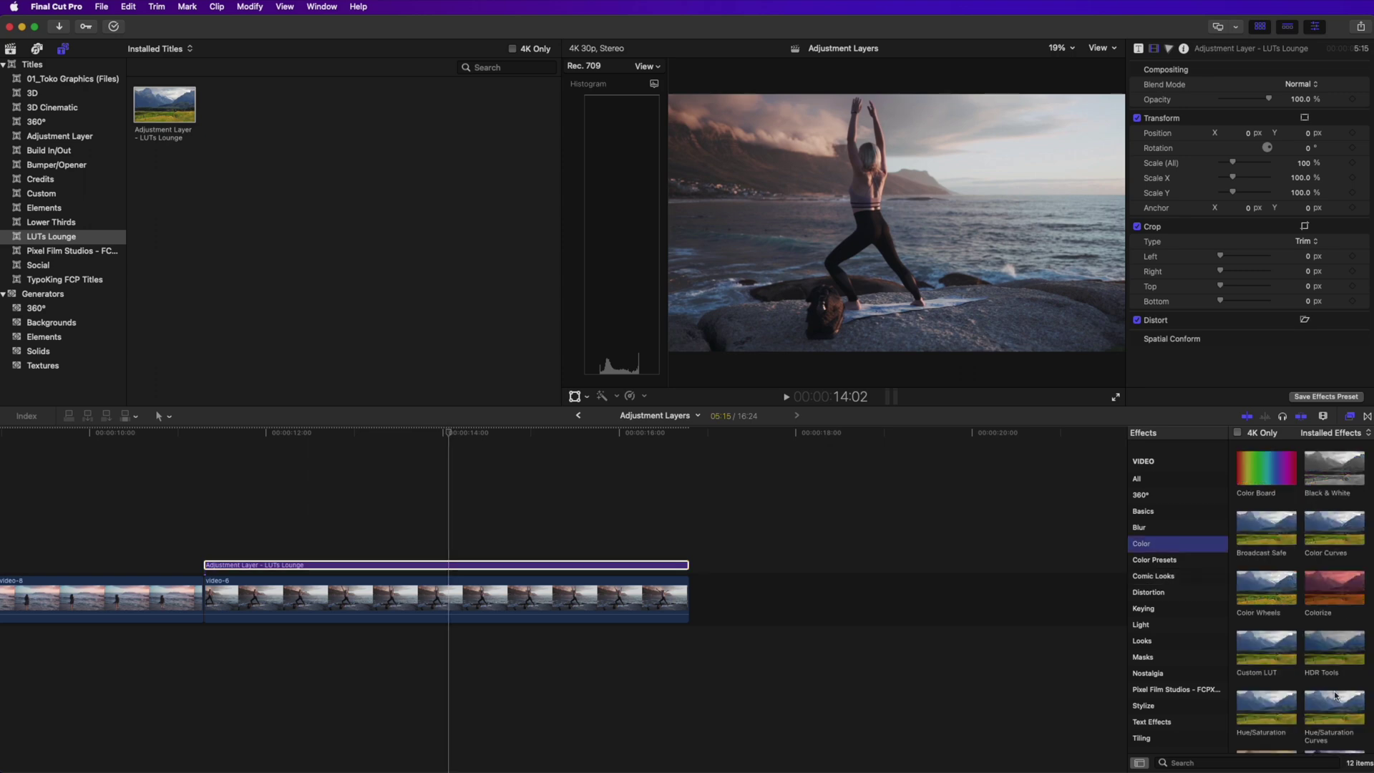
# Step: Apply a Custom LUT set to California - Clean LUTs to the adjustment layer, toggling it off and on to compare
pyautogui.moveTo(1269, 651); pyautogui.dragTo(435, 568)
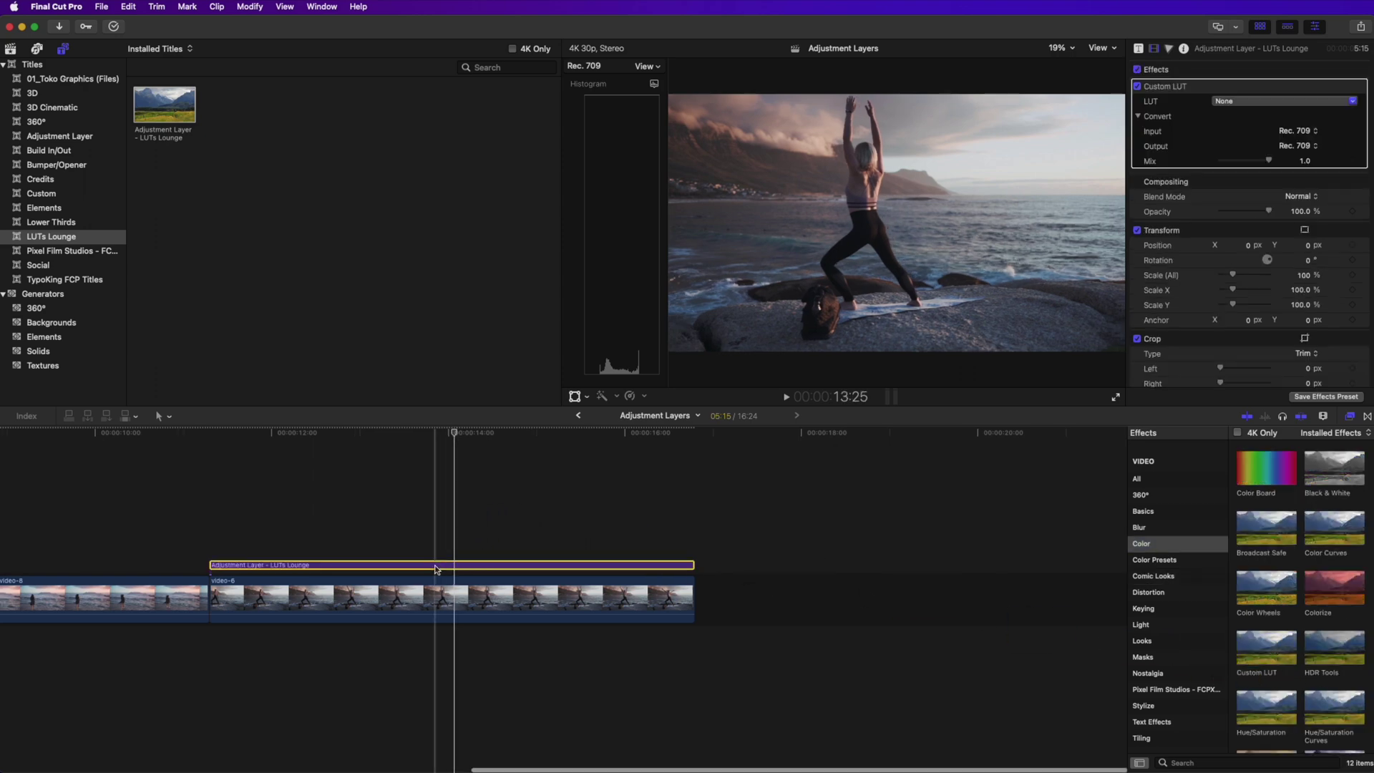
pyautogui.click(1245, 103)
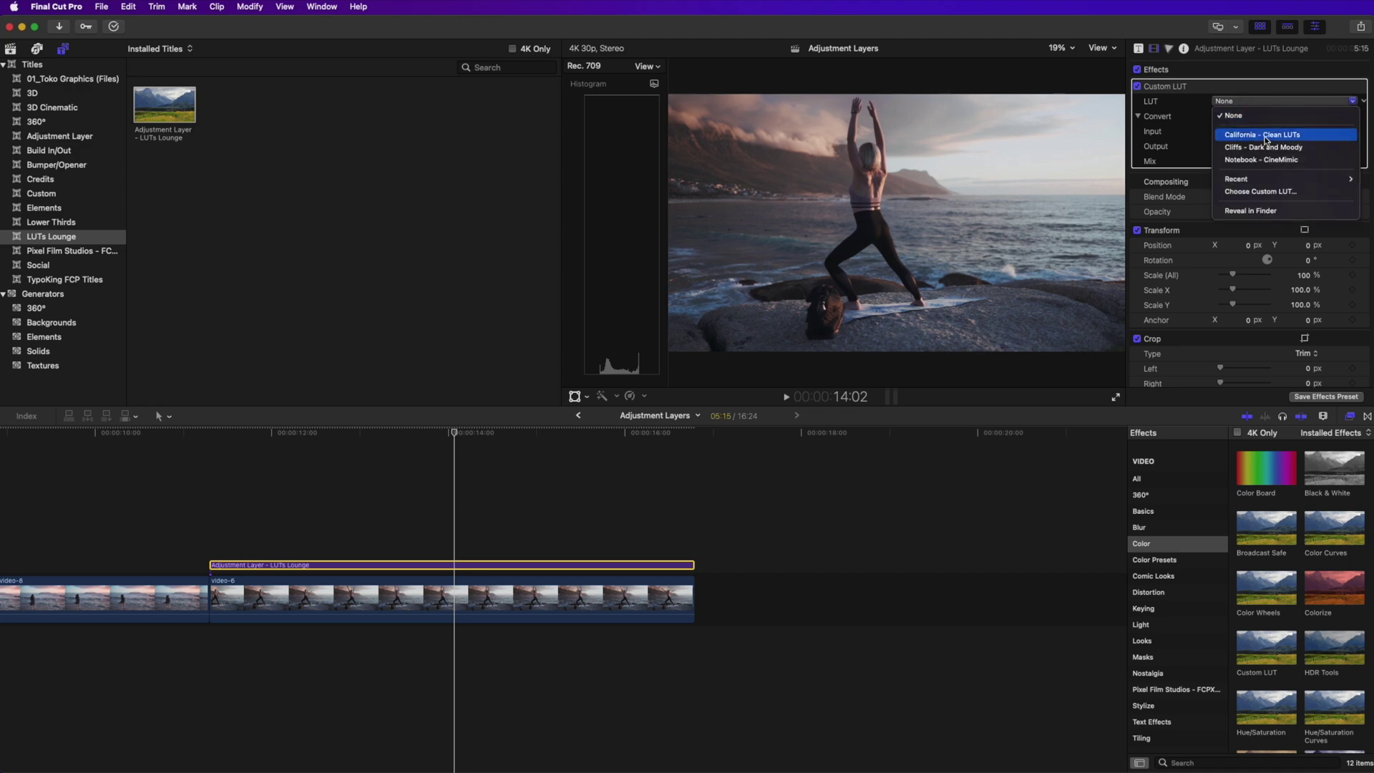
pyautogui.click(1263, 136)
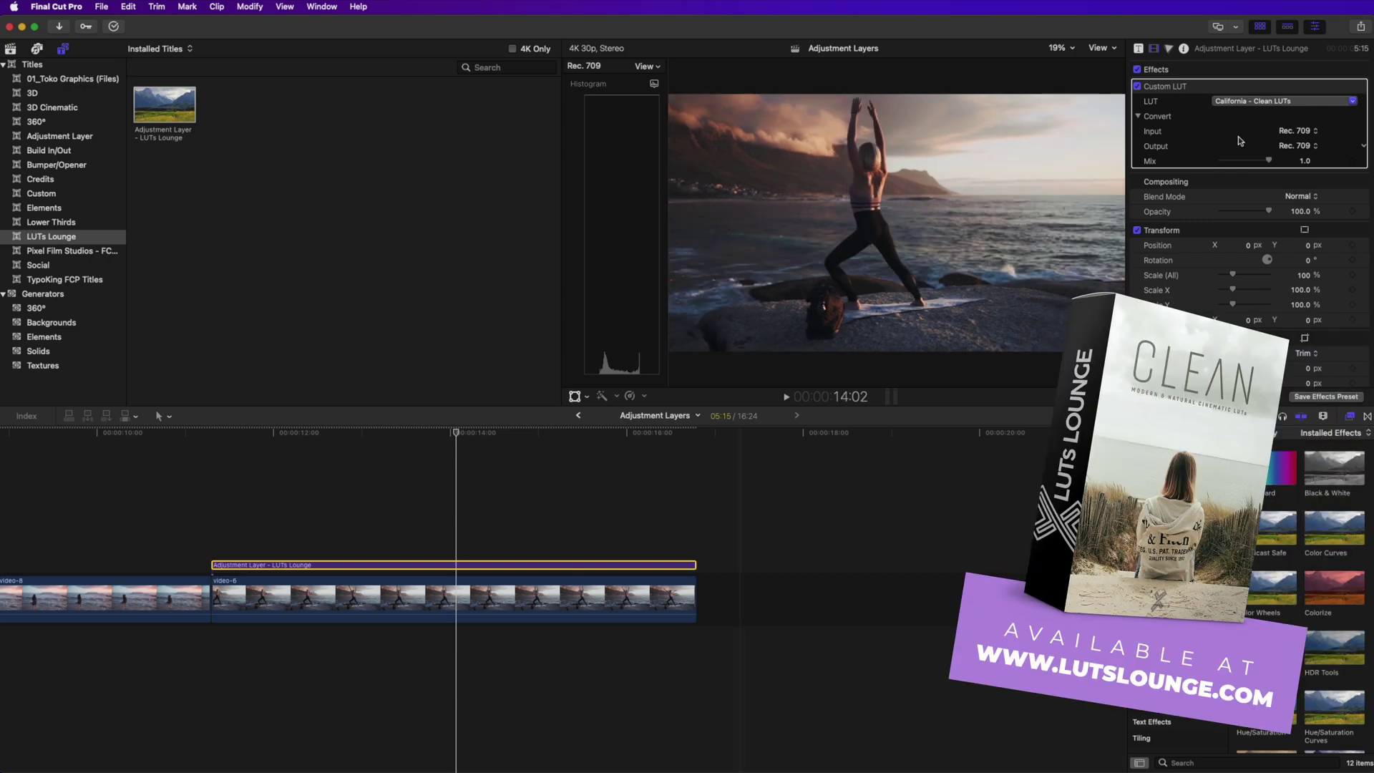
pyautogui.click(1138, 87)
pyautogui.click(1138, 87)
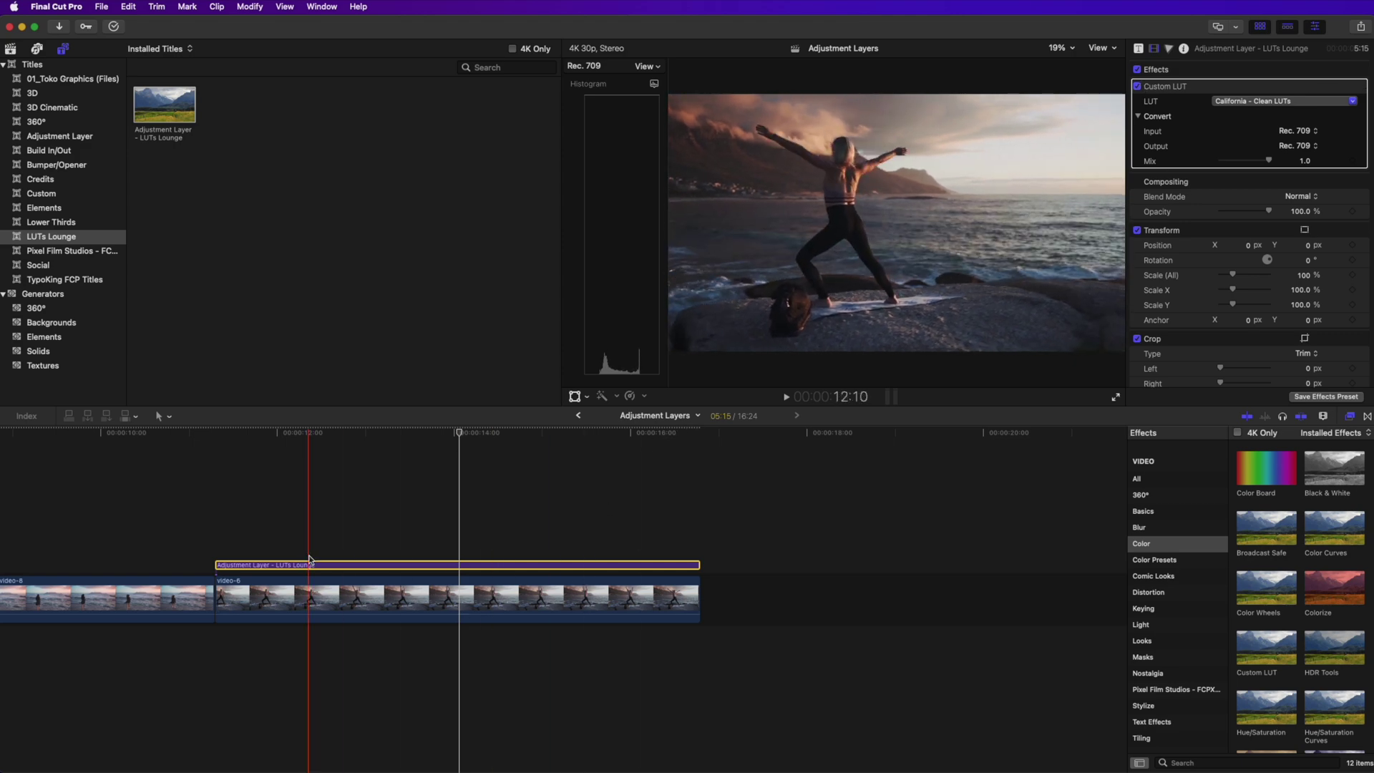
# Step: Place a second Adjustment Layer above the first over video-6, ending with the clip
pyautogui.click(461, 601)
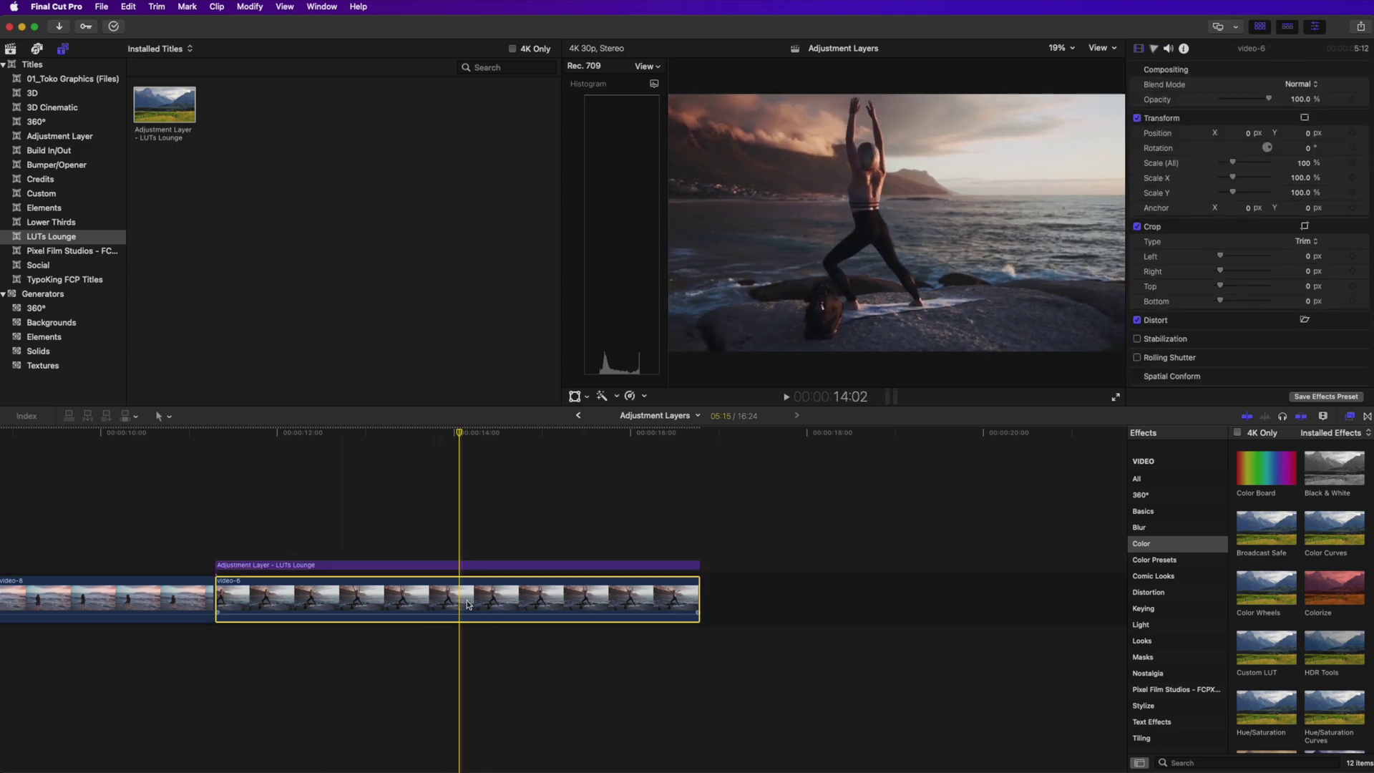
pyautogui.click(466, 565)
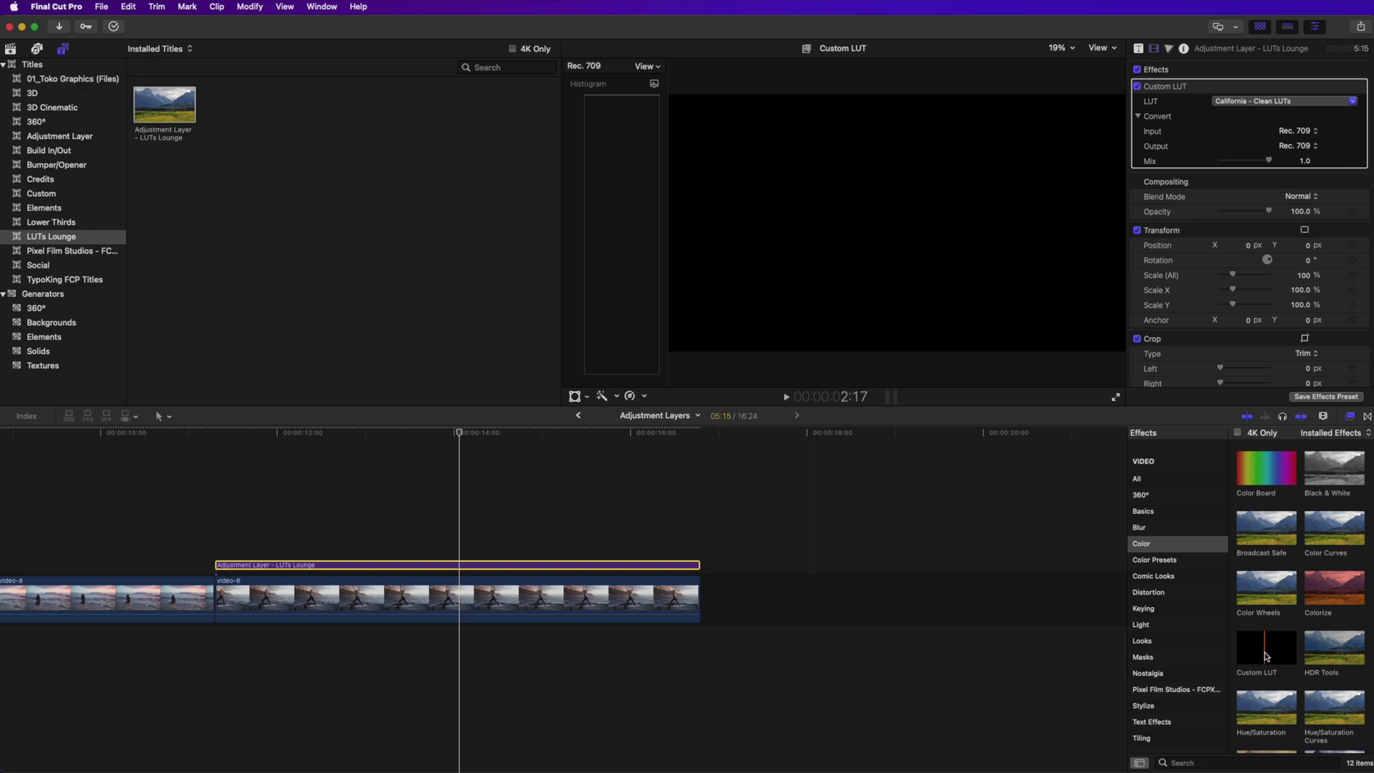
pyautogui.moveTo(1266, 656); pyautogui.dragTo(1145, 619)
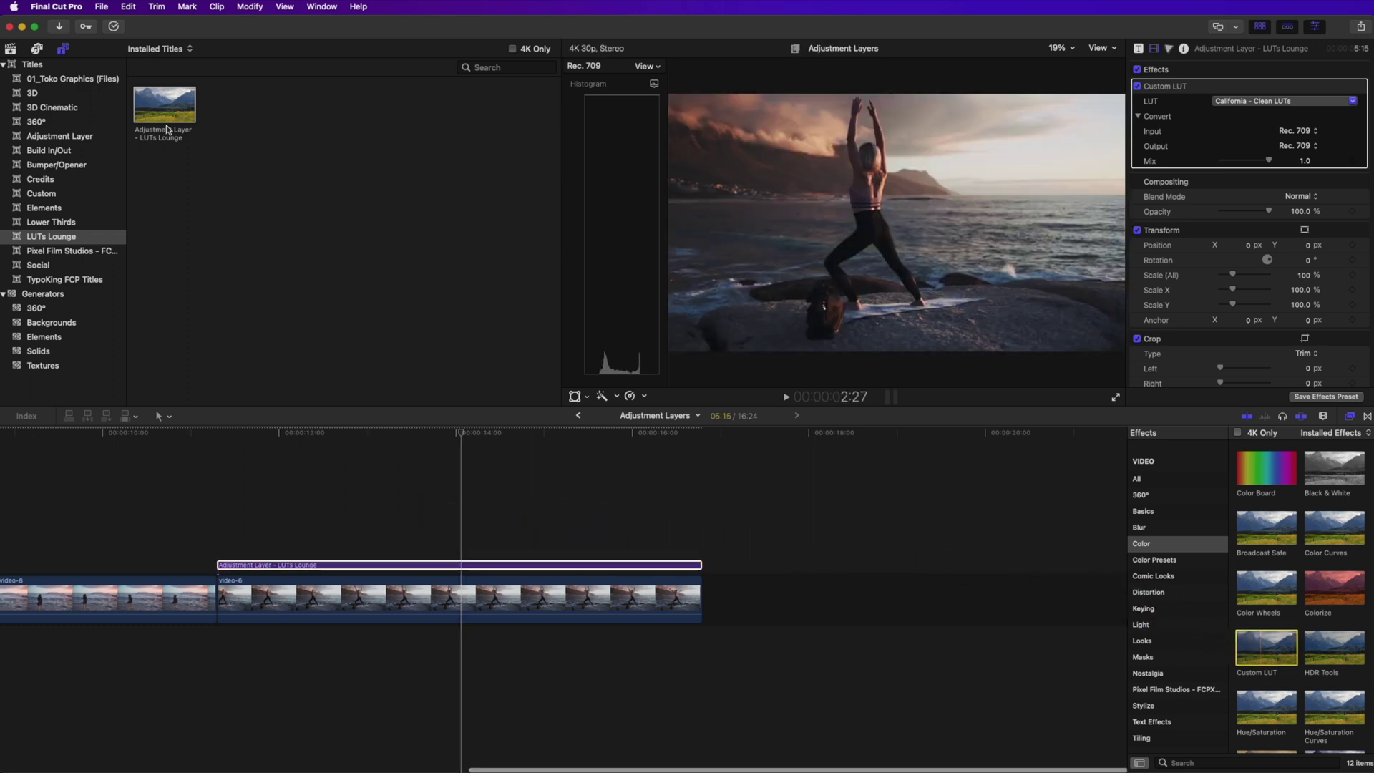
pyautogui.moveTo(164, 106); pyautogui.dragTo(221, 548)
pyautogui.moveTo(701, 549); pyautogui.dragTo(743, 583)
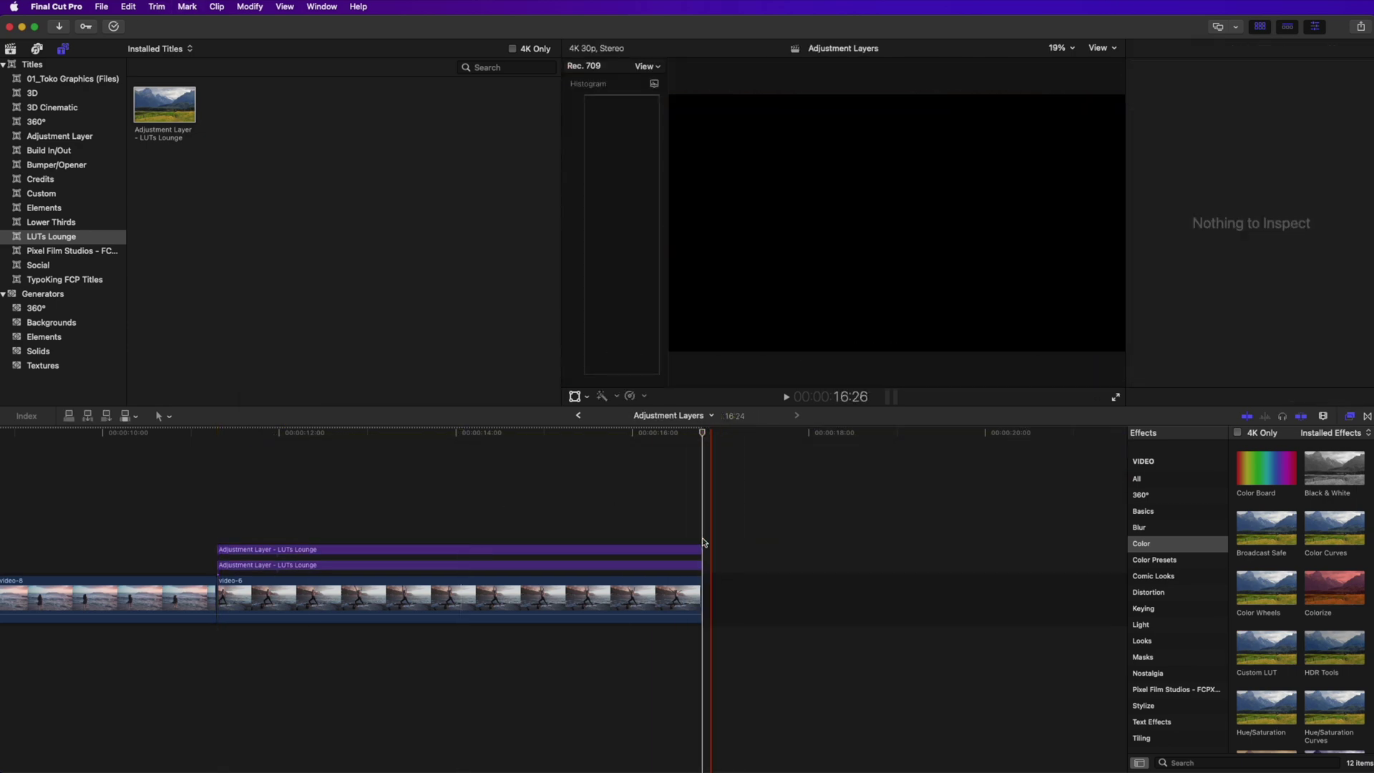
# Step: Apply a Custom LUT to the top adjustment layer with Cliffs - Dark and Moody at 0.25 mix
pyautogui.click(697, 548)
pyautogui.moveTo(1261, 649); pyautogui.dragTo(640, 552)
pyautogui.click(1241, 101)
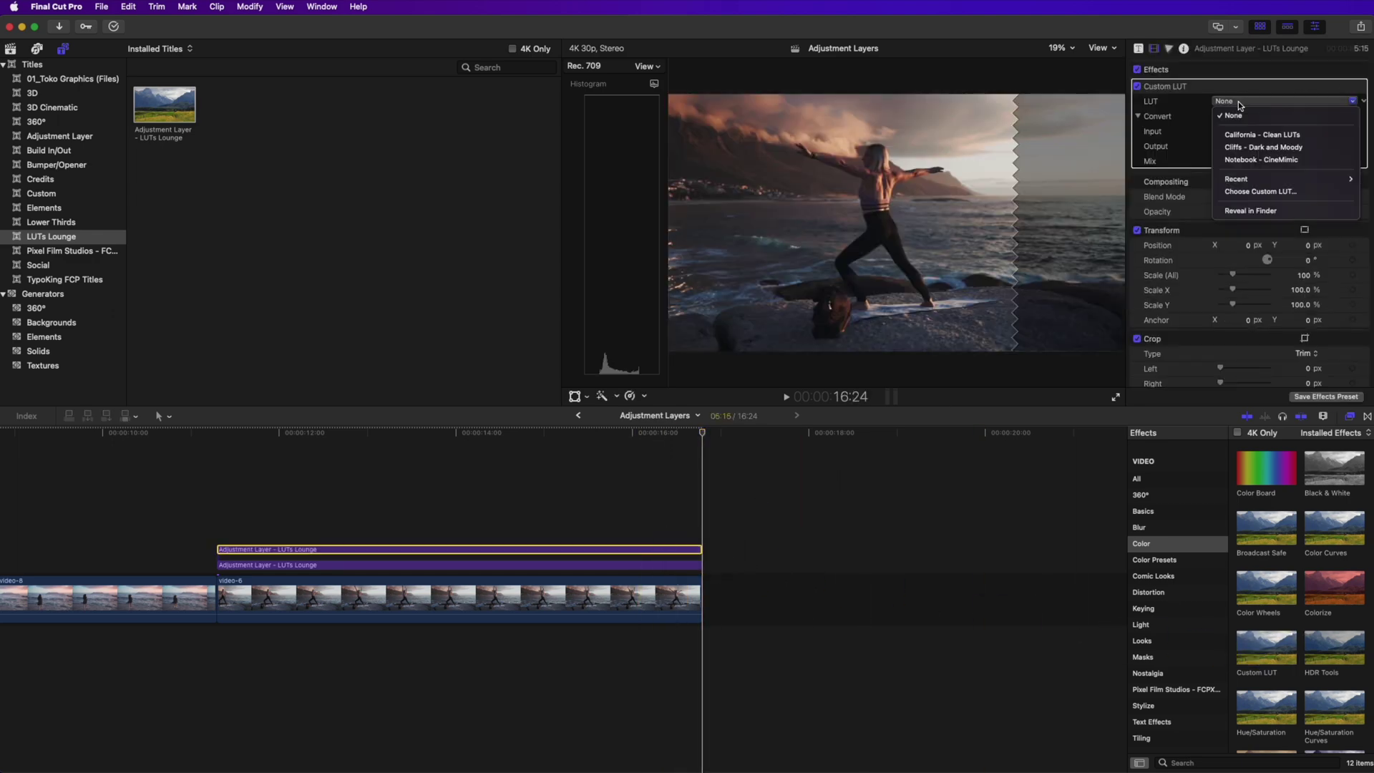
pyautogui.click(1257, 148)
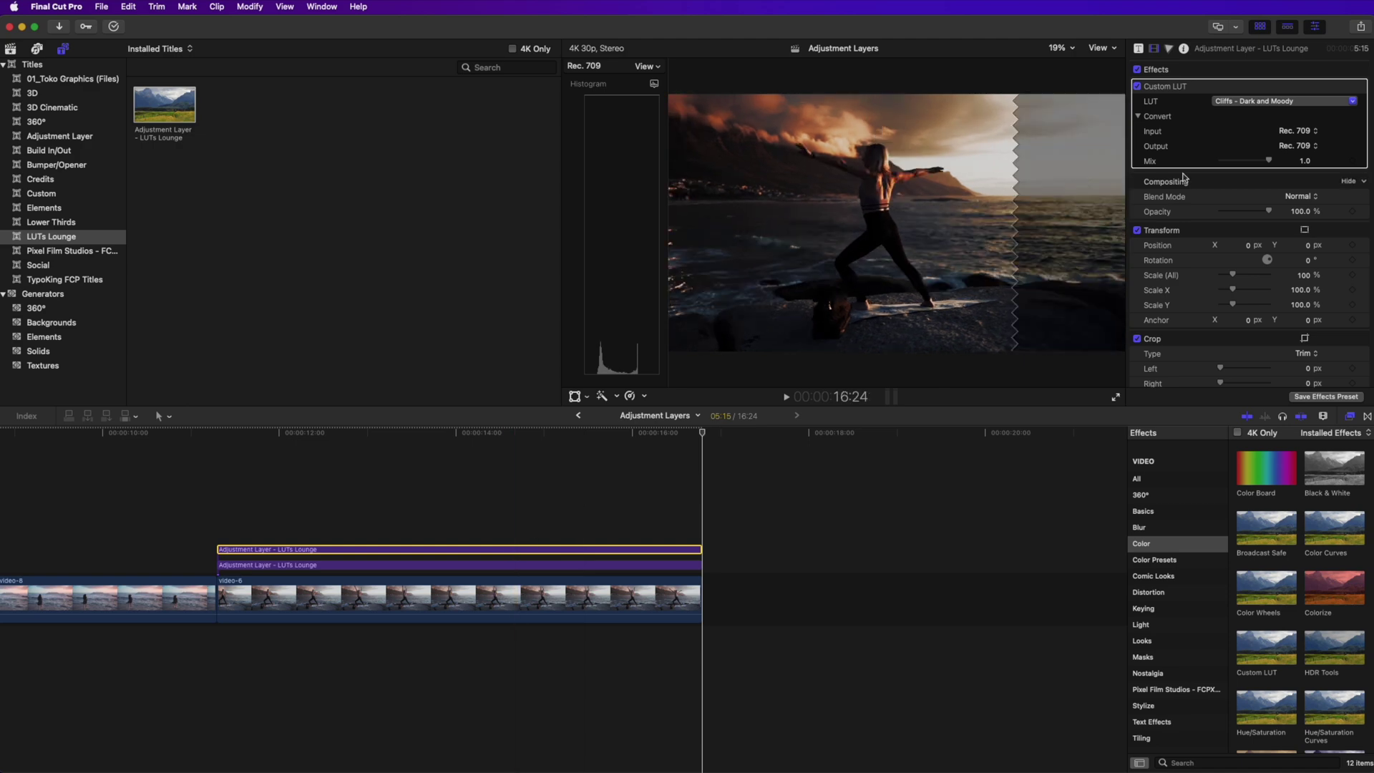
pyautogui.moveTo(1268, 164); pyautogui.dragTo(1243, 166)
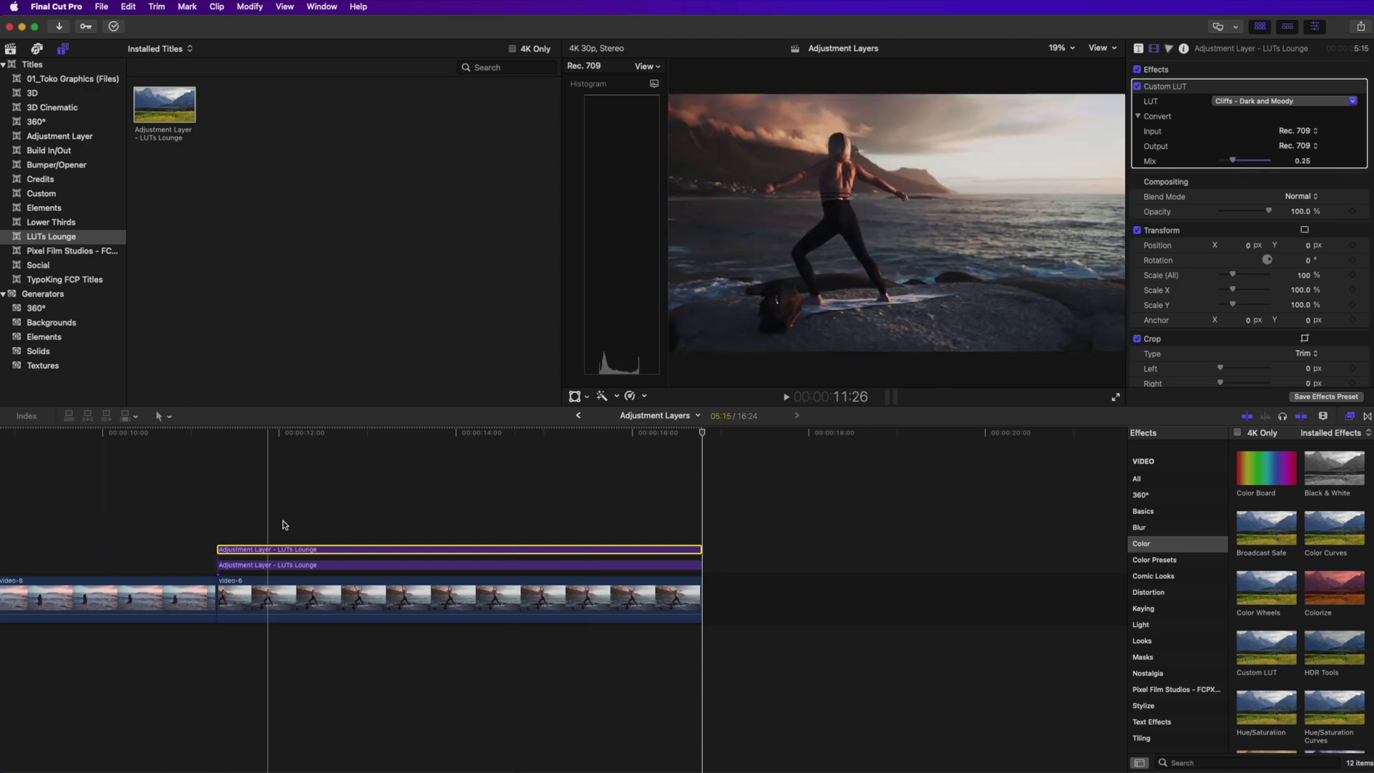
pyautogui.hscroll(-10, 430, 515)
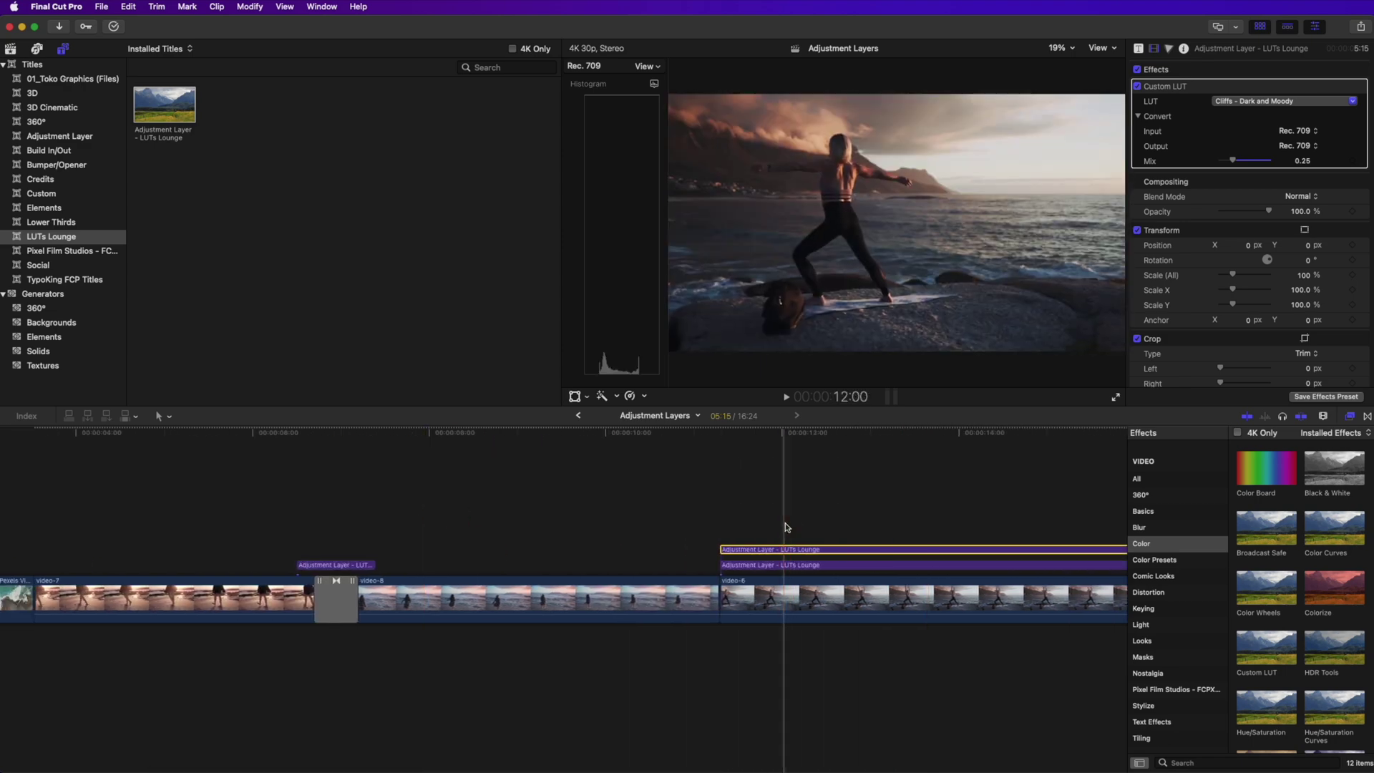
# Step: Zoom out to the whole project and drag both adjustment layers' left edges to the timeline start
pyautogui.hscroll(-1, 858, 533)
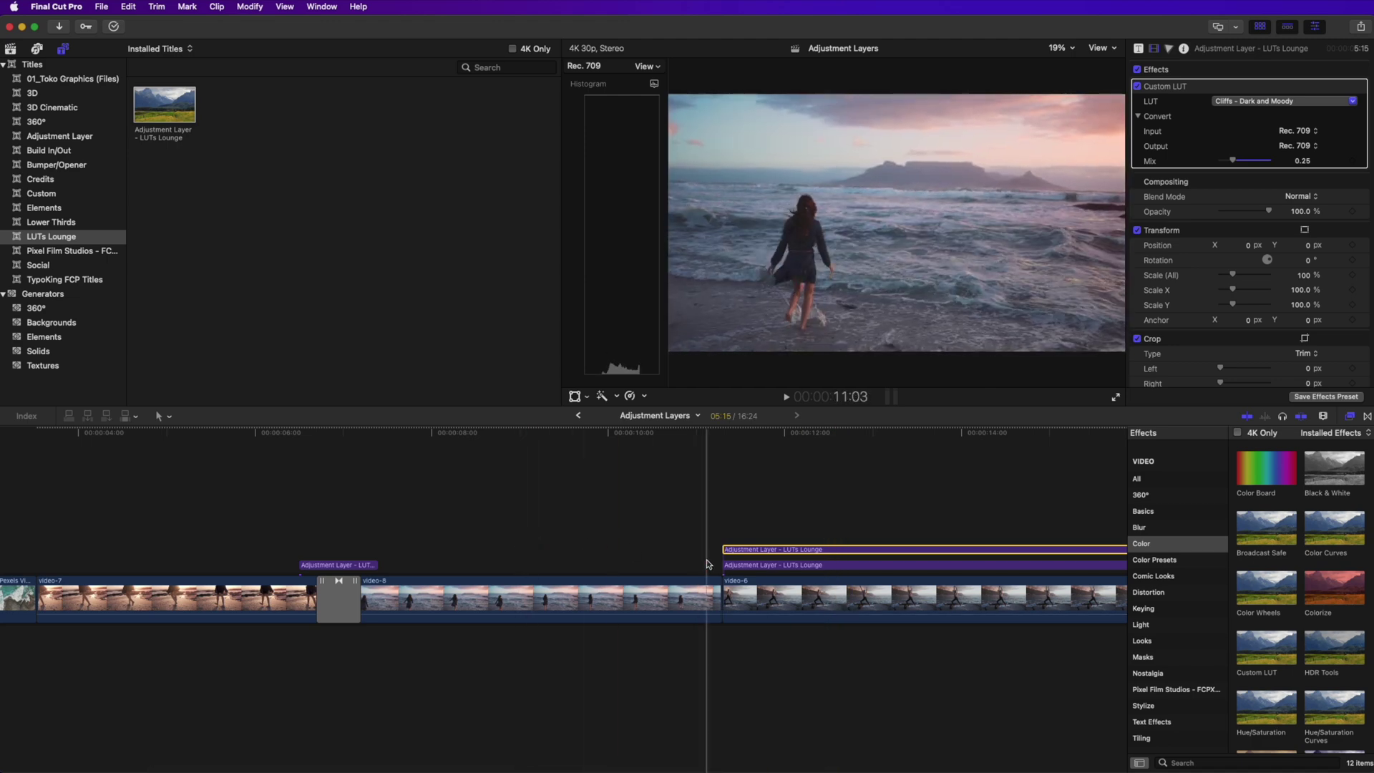
pyautogui.hscroll(-3, 751, 565)
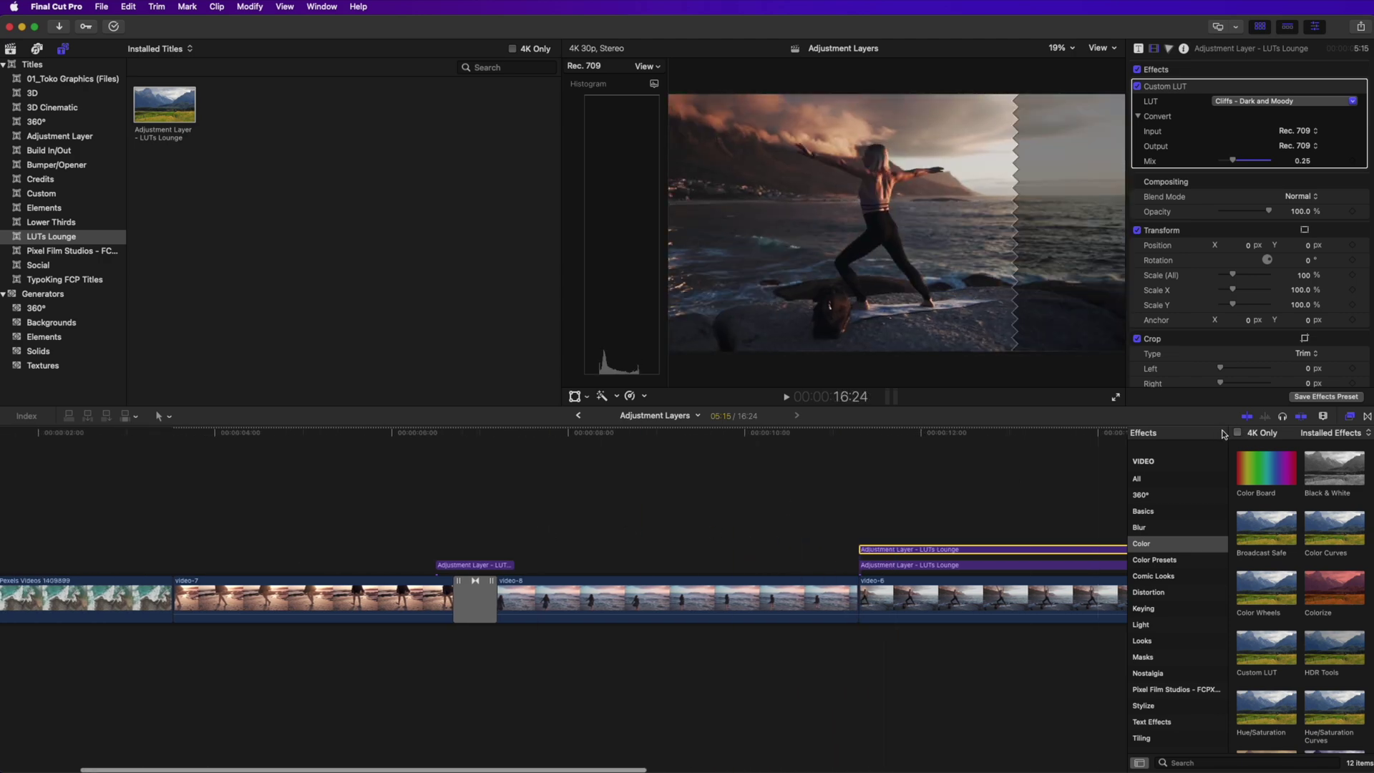
pyautogui.click(1323, 416)
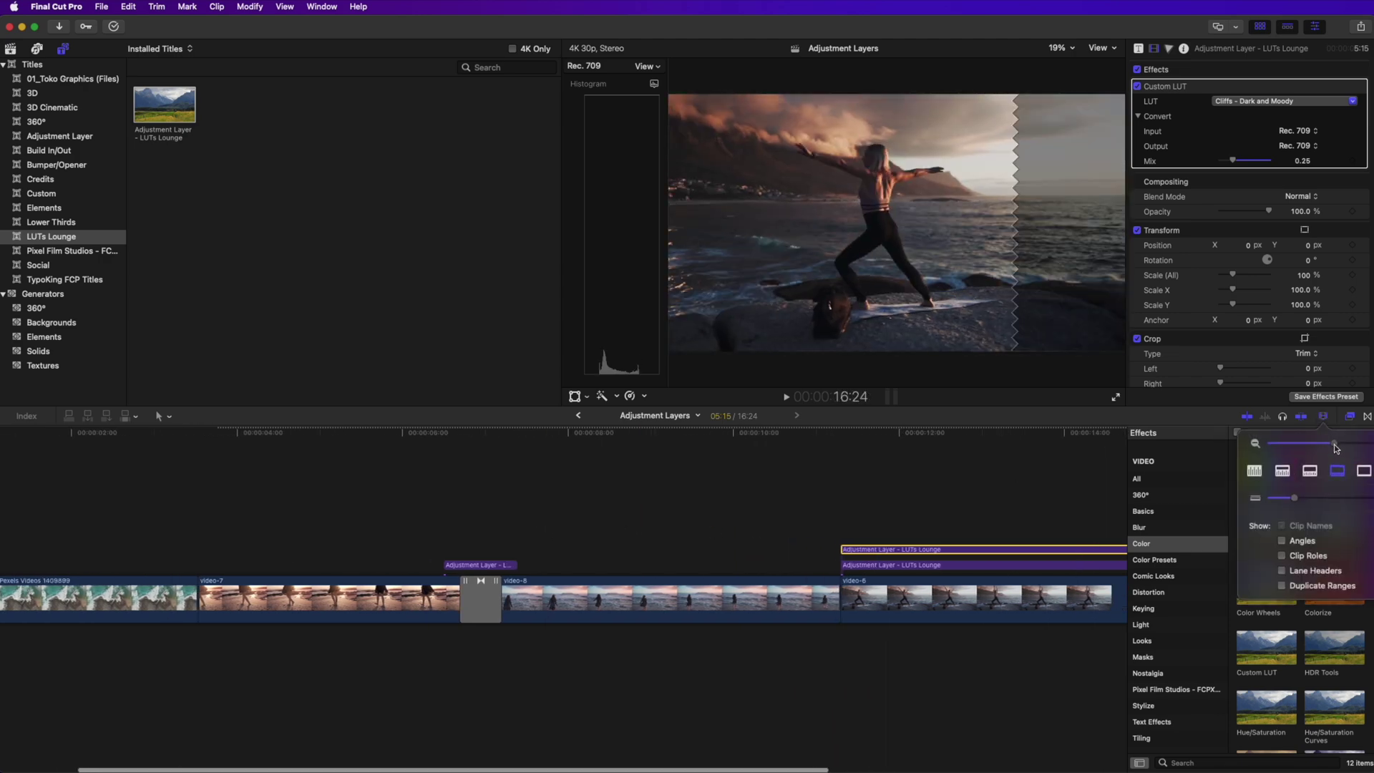
pyautogui.moveTo(1337, 444); pyautogui.dragTo(1328, 443)
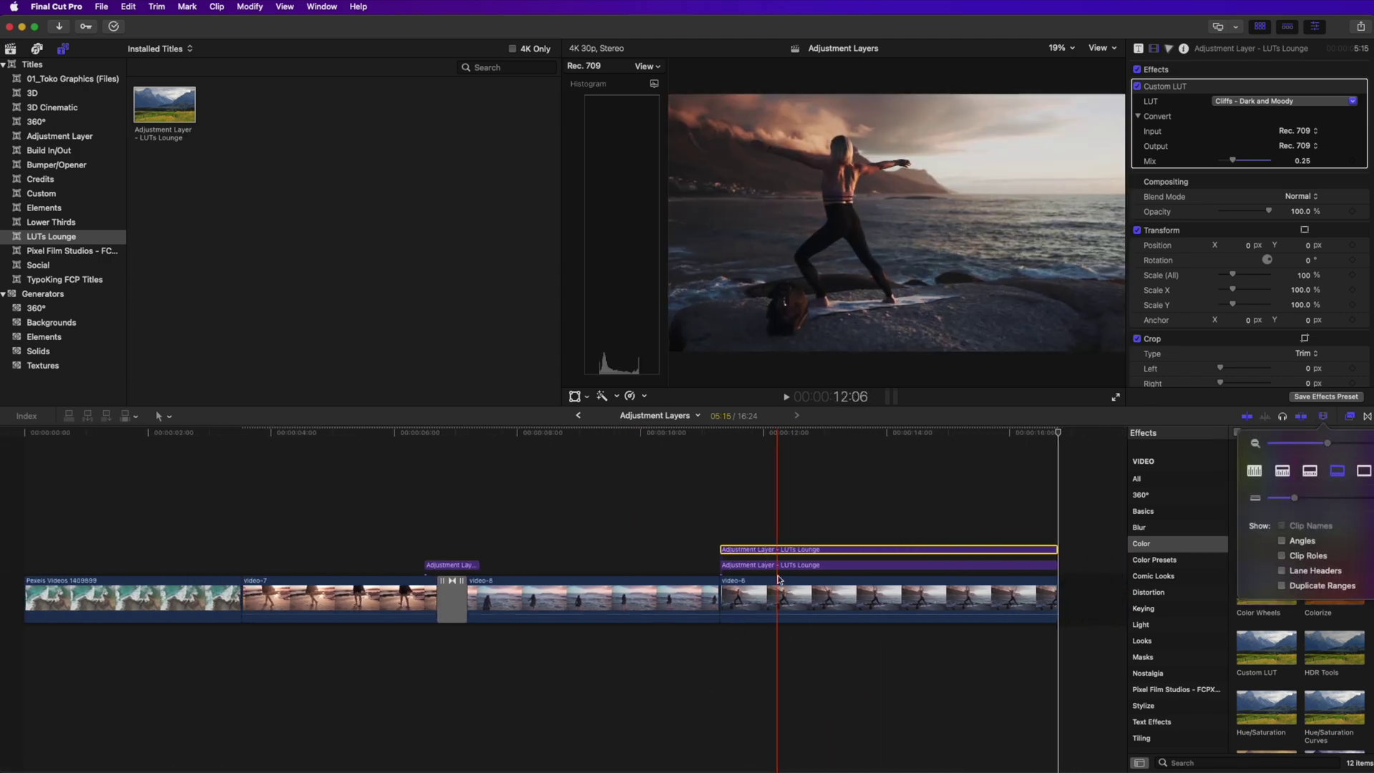
pyautogui.click(719, 533)
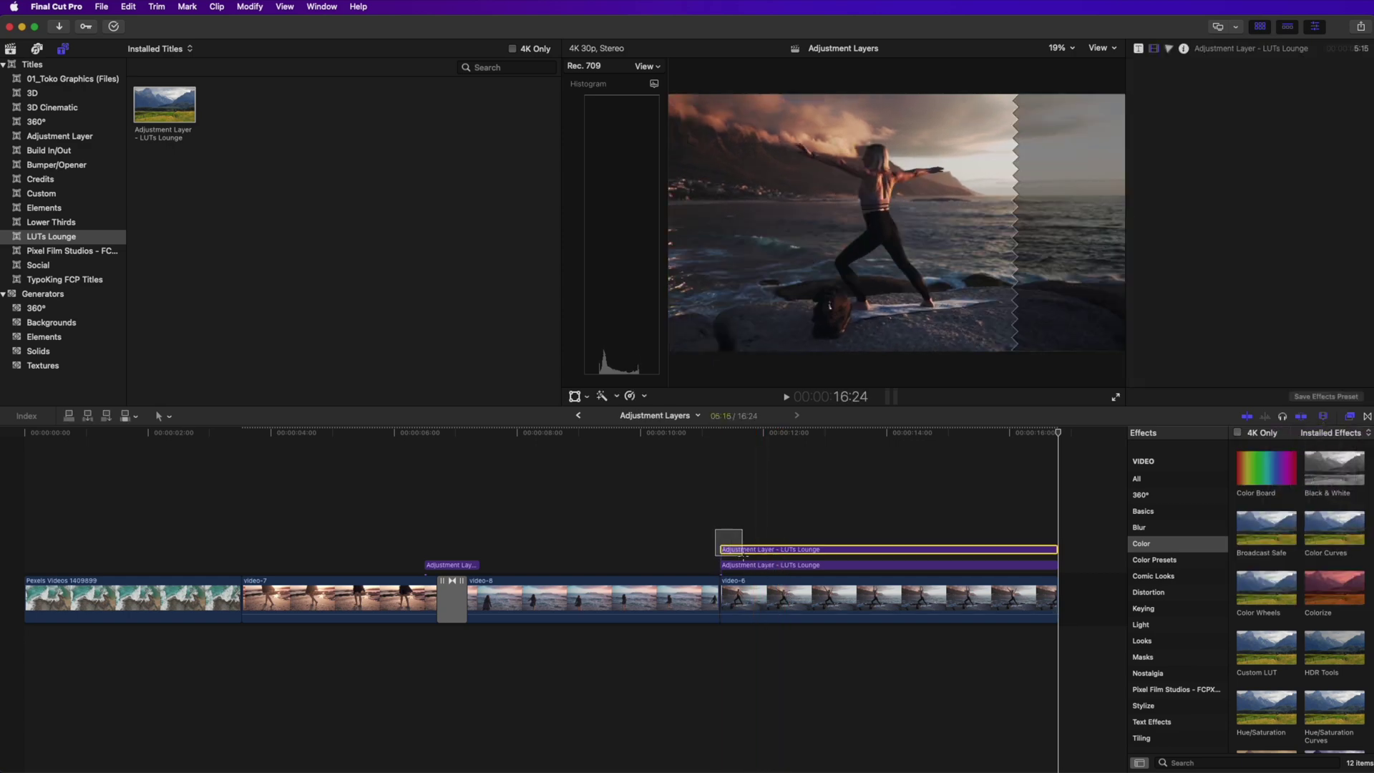
pyautogui.moveTo(719, 565); pyautogui.dragTo(26, 565)
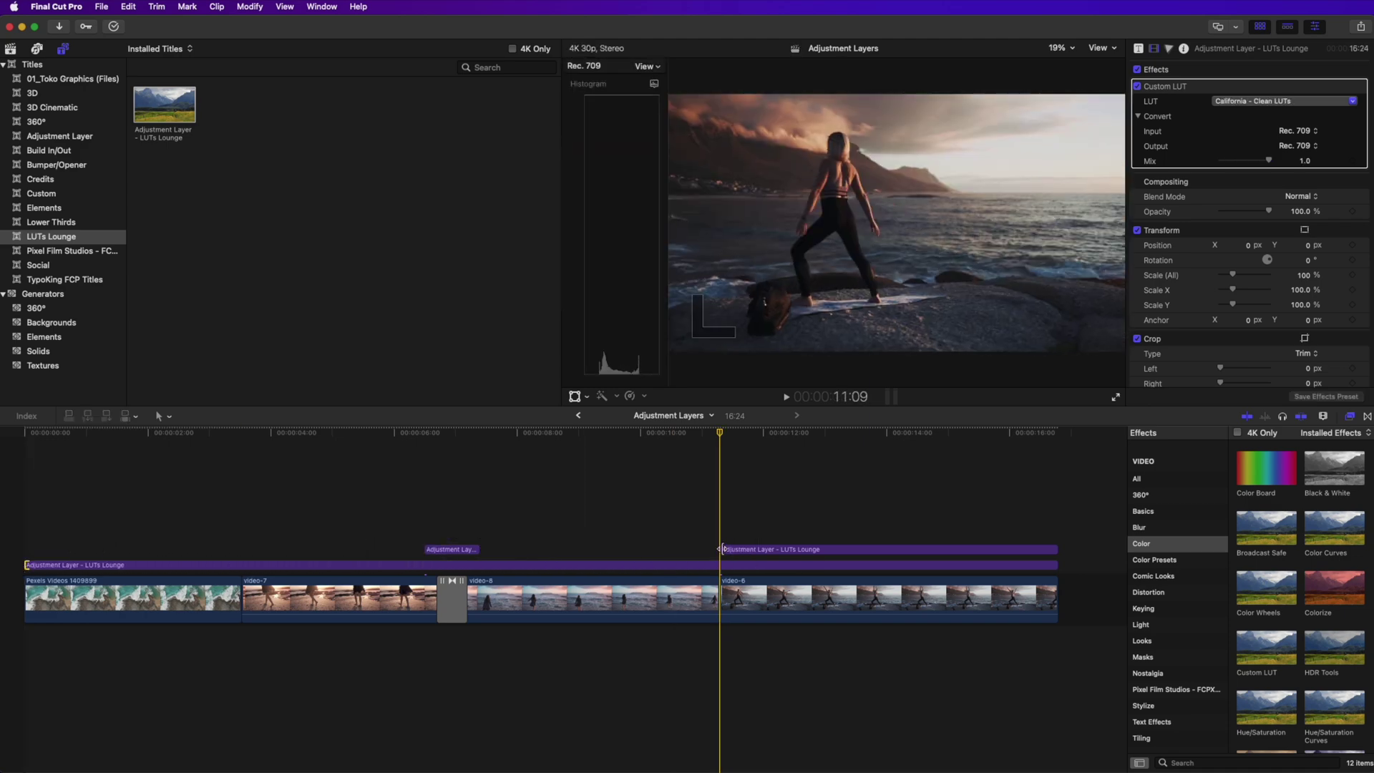
pyautogui.moveTo(721, 548); pyautogui.dragTo(27, 548)
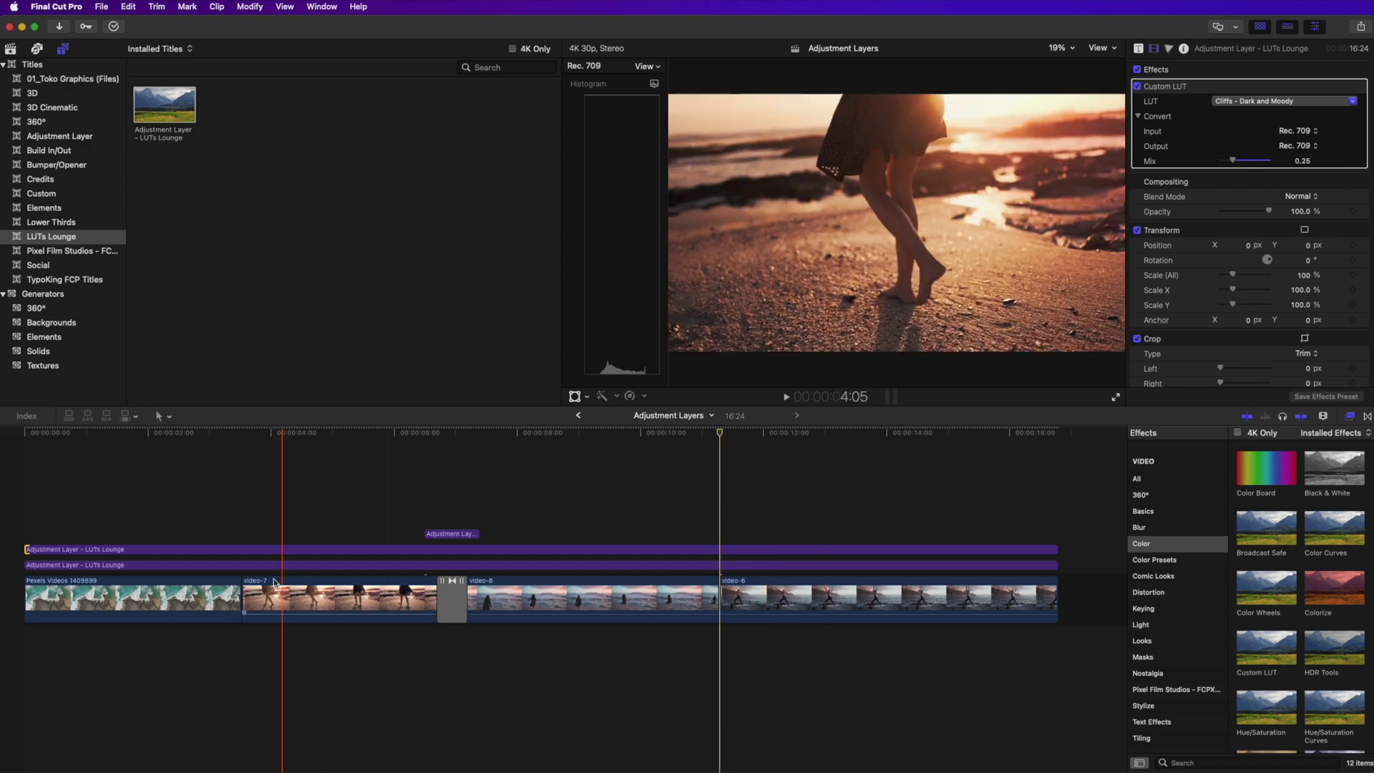
# Step: Delete the short Comic Cool adjustment layer over the video-7/video-8 cut
pyautogui.click(455, 534)
pyautogui.press('Delete')
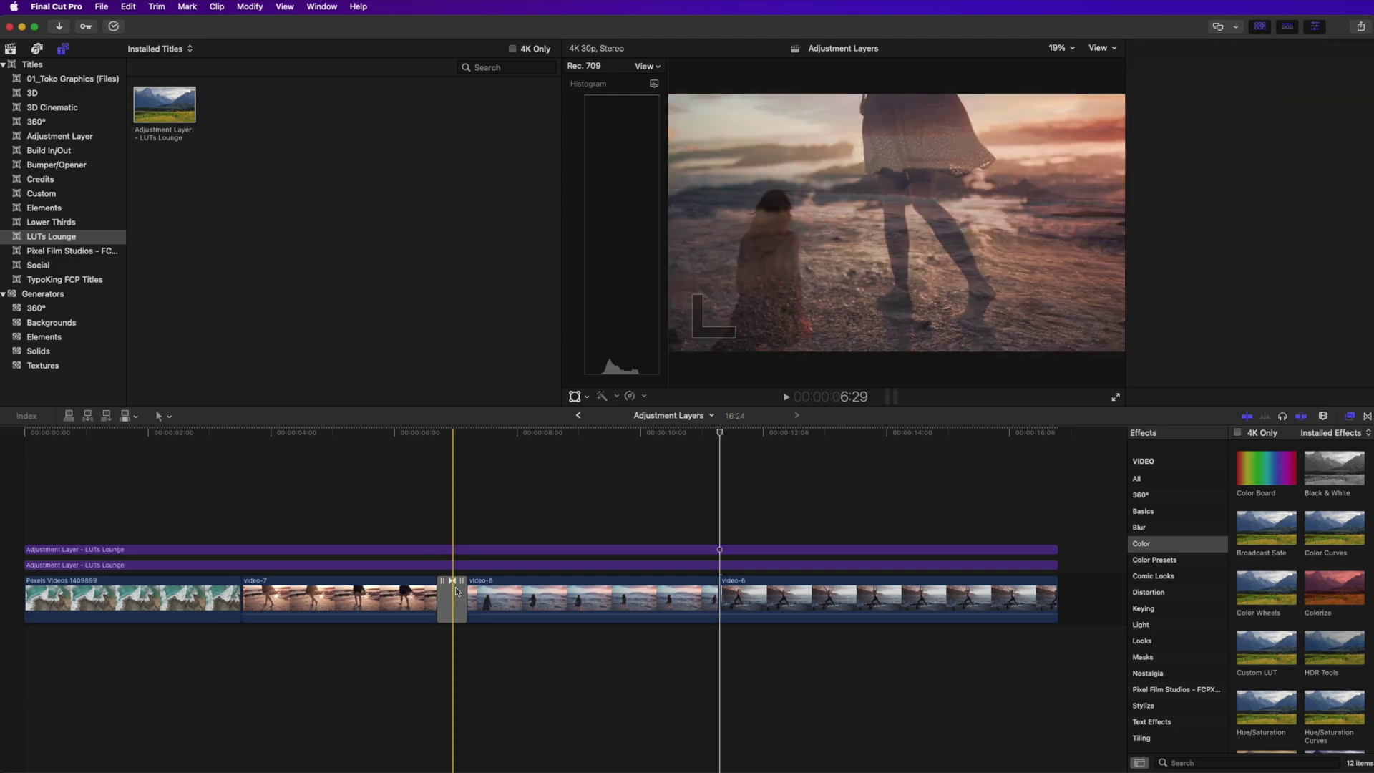